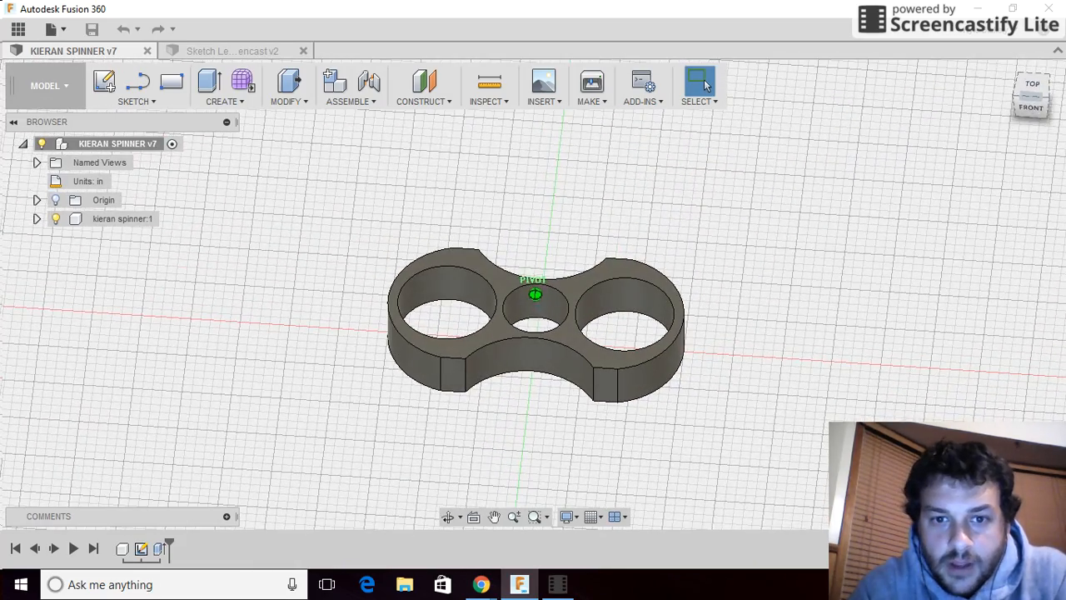
Step: Examine the spinner model from the top, the front and an angled view
{"action": "mouse_move", "coordinate": [1033, 115]}
{"action": "left_mouse_down"}
{"action": "mouse_move", "coordinate": [1040, 106]}
{"action": "mouse_move", "coordinate": [1033, 136]}
{"action": "left_mouse_up"}
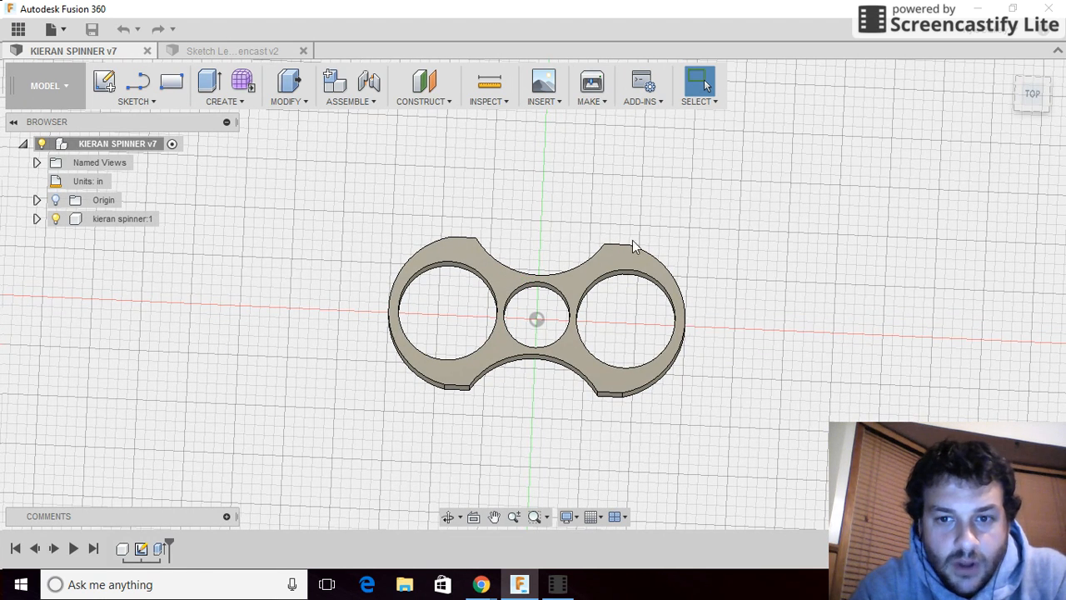
{"action": "left_click", "coordinate": [1032, 96]}
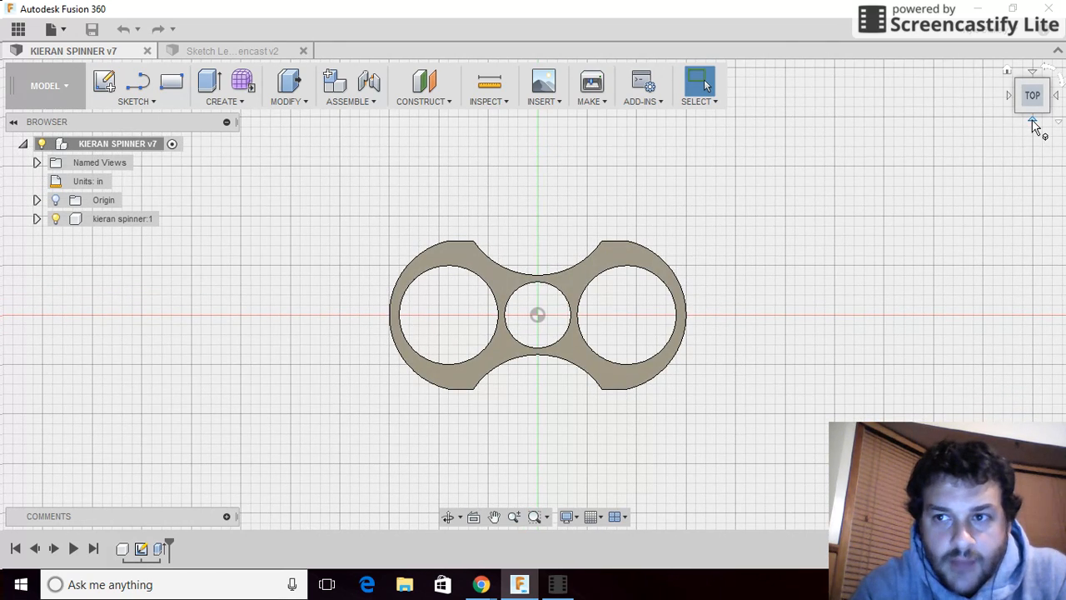
{"action": "left_click", "coordinate": [1033, 123]}
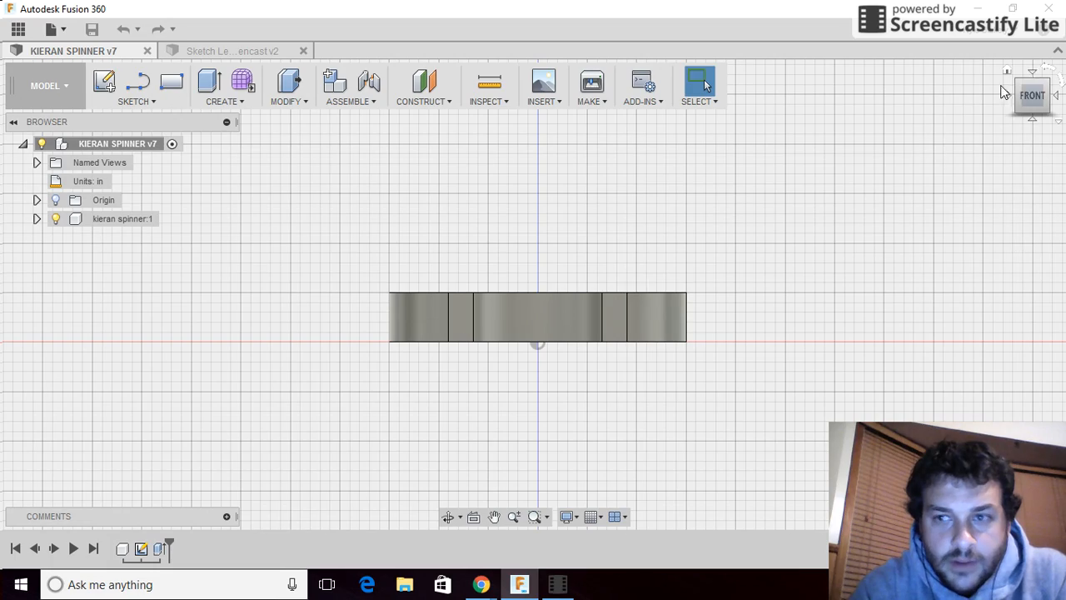
{"action": "left_click", "coordinate": [1031, 90]}
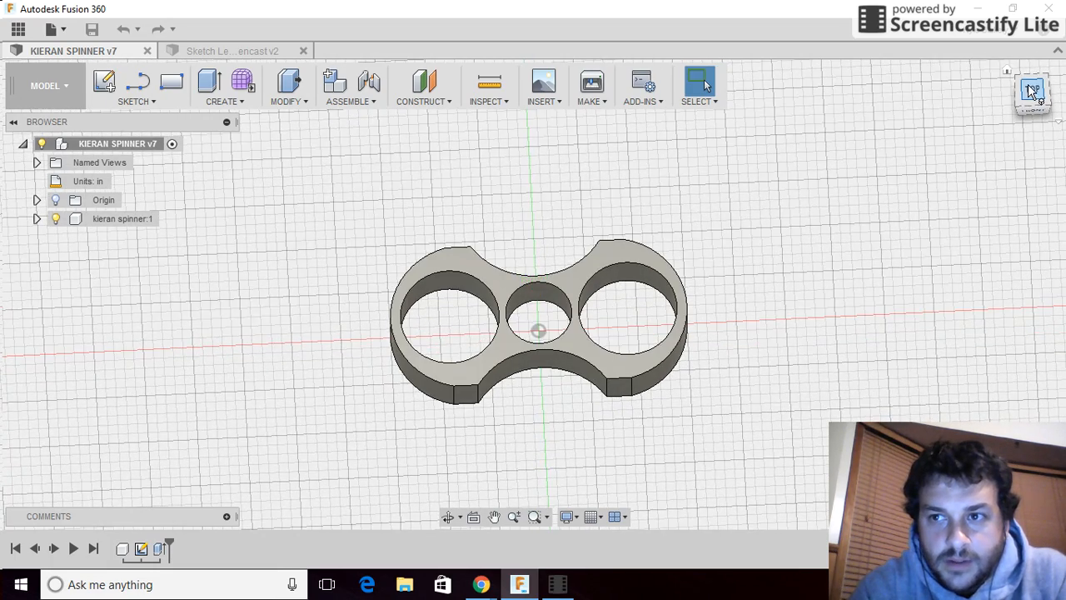
{"action": "left_click", "coordinate": [1031, 92]}
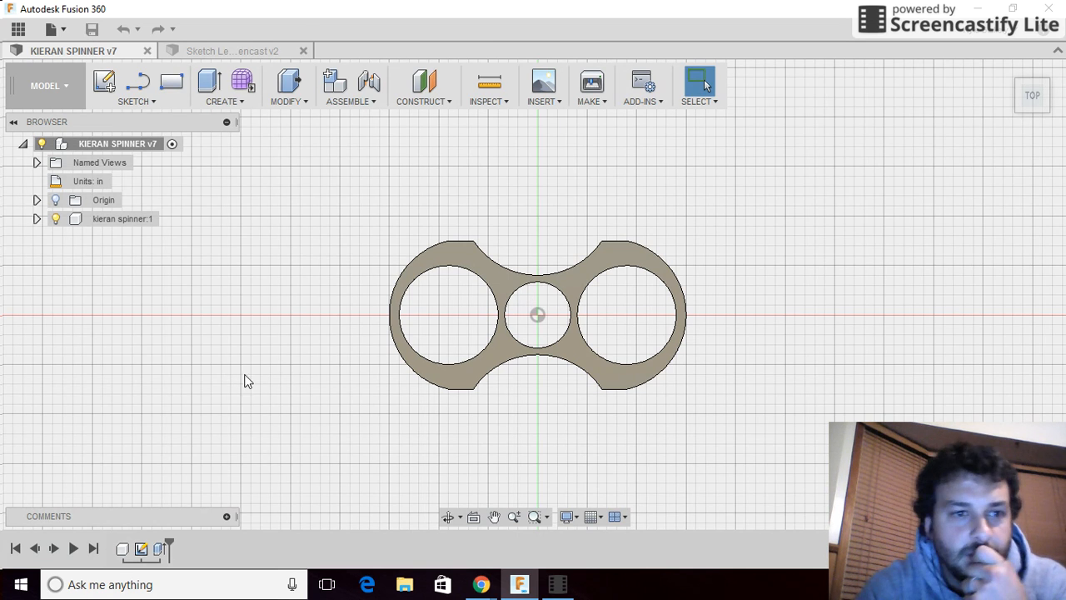
{"action": "left_click", "coordinate": [1033, 109]}
{"action": "mouse_move", "coordinate": [535, 294]}
{"action": "middle_mouse_down", "text": "shift"}
{"action": "mouse_move", "coordinate": [534, 341]}
{"action": "mouse_move", "coordinate": [534, 275]}
{"action": "mouse_move", "coordinate": [535, 334]}
{"action": "middle_mouse_up", "text": "shift"}
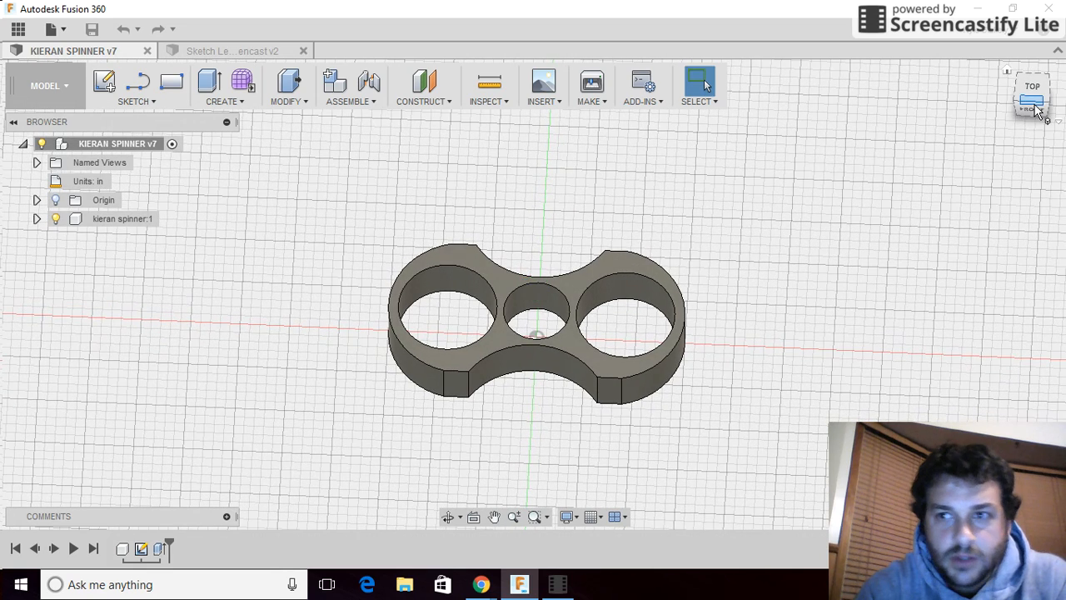
Step: Switch to the CAM workspace and collapse the operations listed under Setup1
{"action": "left_click", "coordinate": [67, 88]}
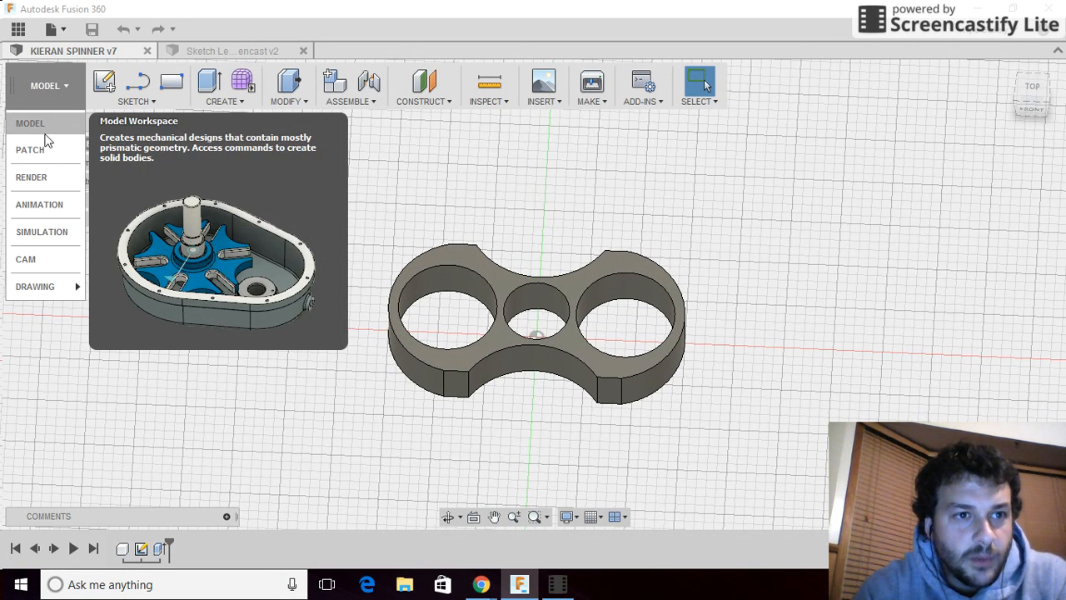
{"action": "left_click", "coordinate": [27, 259]}
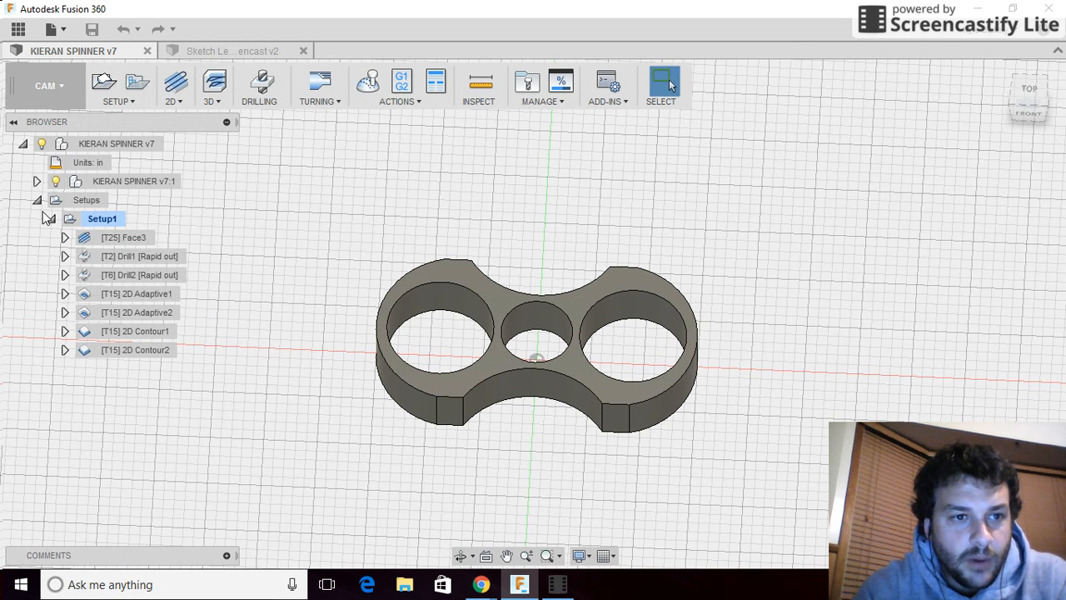
{"action": "left_click", "coordinate": [51, 219]}
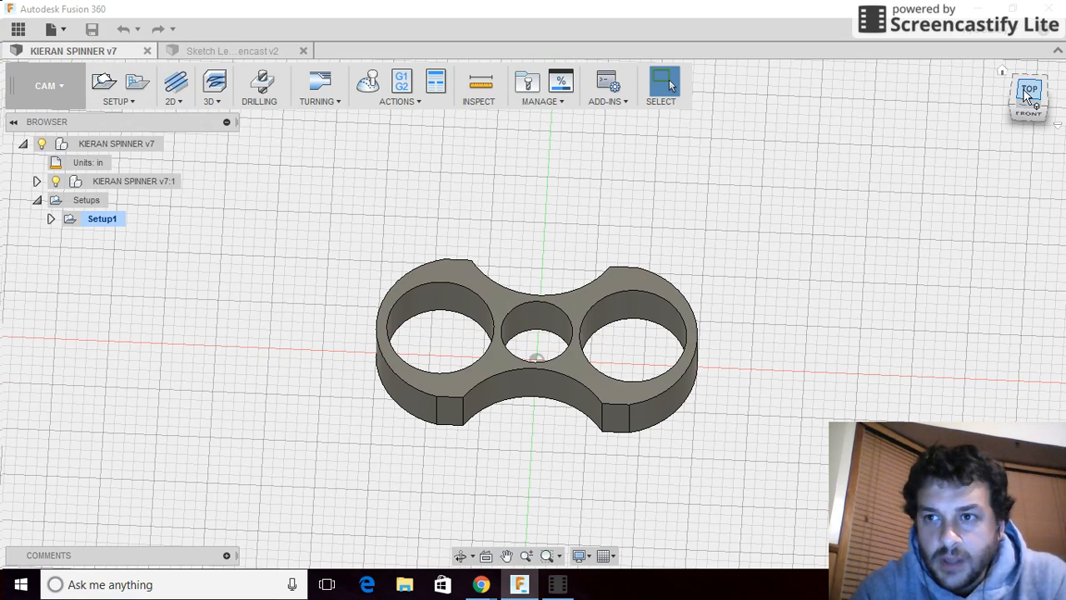
Step: Examine the spinner from the front and in the home isometric view at a closer zoom
{"action": "left_click", "coordinate": [1028, 111]}
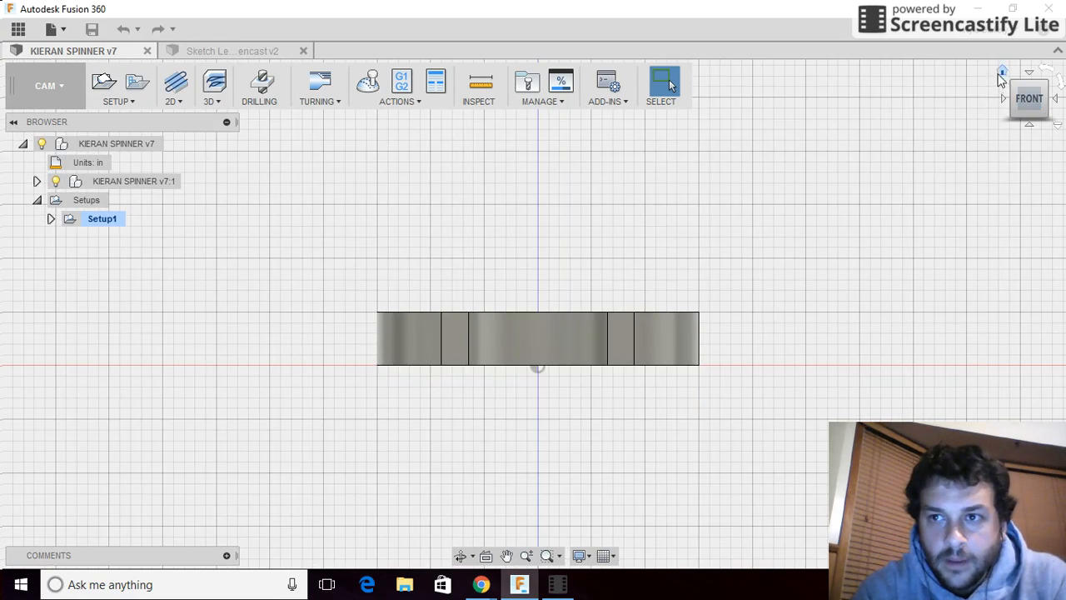
{"action": "left_click", "coordinate": [1003, 71]}
{"action": "scroll", "coordinate": [808, 302], "scroll_direction": "down", "scroll_amount": 5}
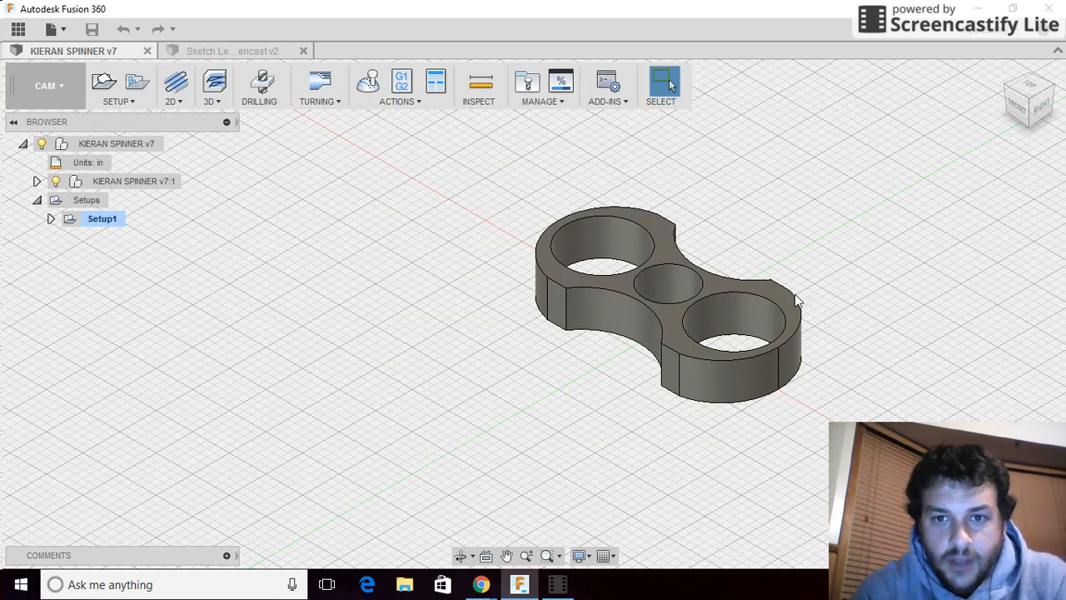
{"action": "scroll", "coordinate": [392, 279], "scroll_direction": "down", "scroll_amount": 3}
{"action": "scroll", "coordinate": [557, 204], "scroll_direction": "up", "scroll_amount": 2}
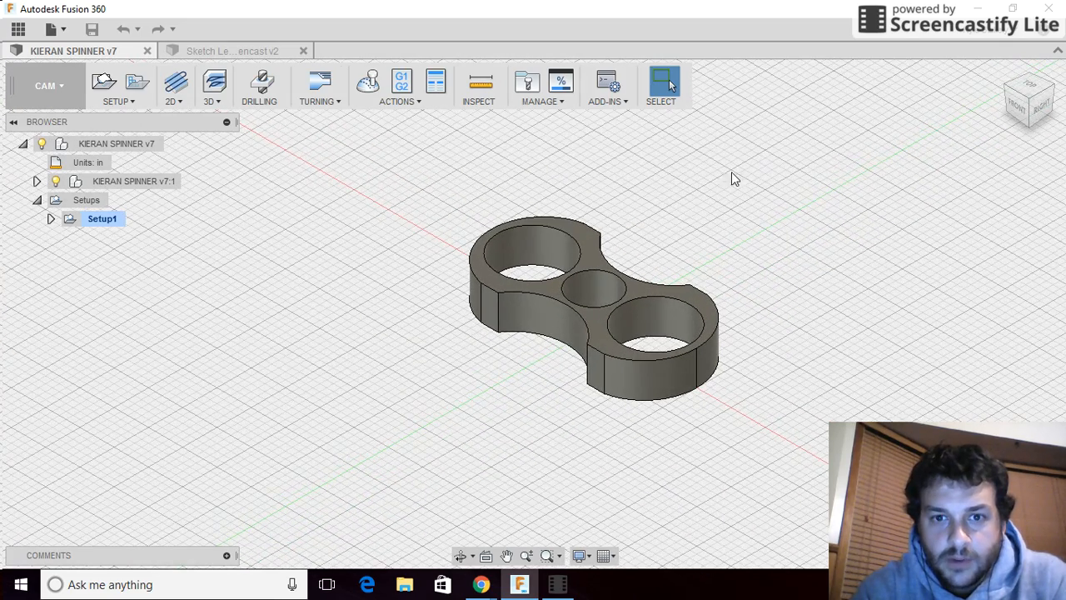
{"action": "scroll", "coordinate": [406, 319], "scroll_direction": "up", "scroll_amount": 1}
{"action": "scroll", "coordinate": [401, 313], "scroll_direction": "down", "scroll_amount": 1}
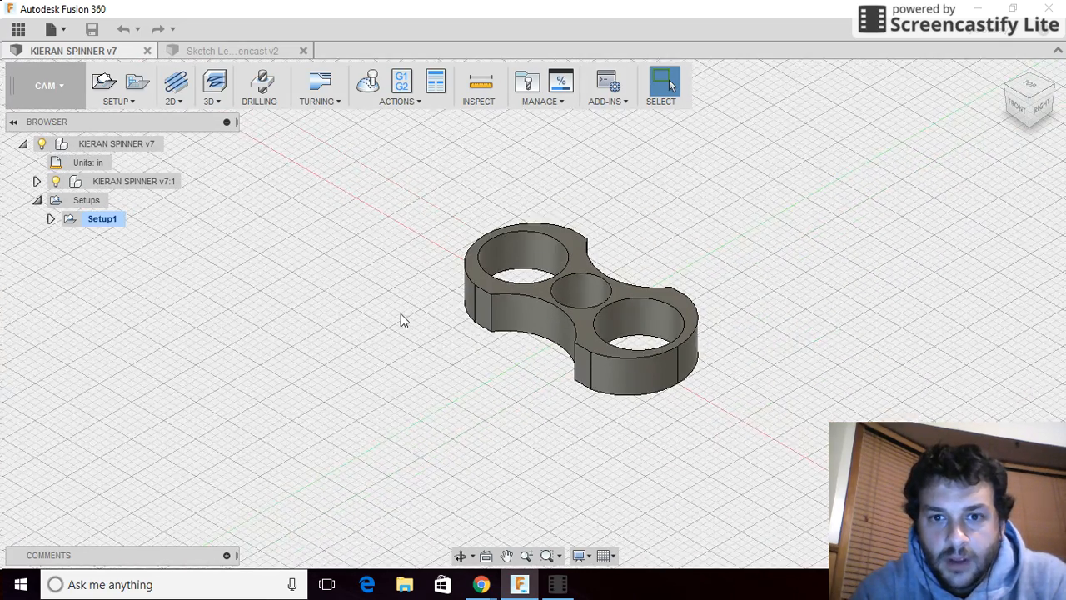
{"action": "scroll", "coordinate": [574, 254], "scroll_direction": "up", "scroll_amount": 1}
{"action": "scroll", "coordinate": [573, 262], "scroll_direction": "up", "scroll_amount": 1}
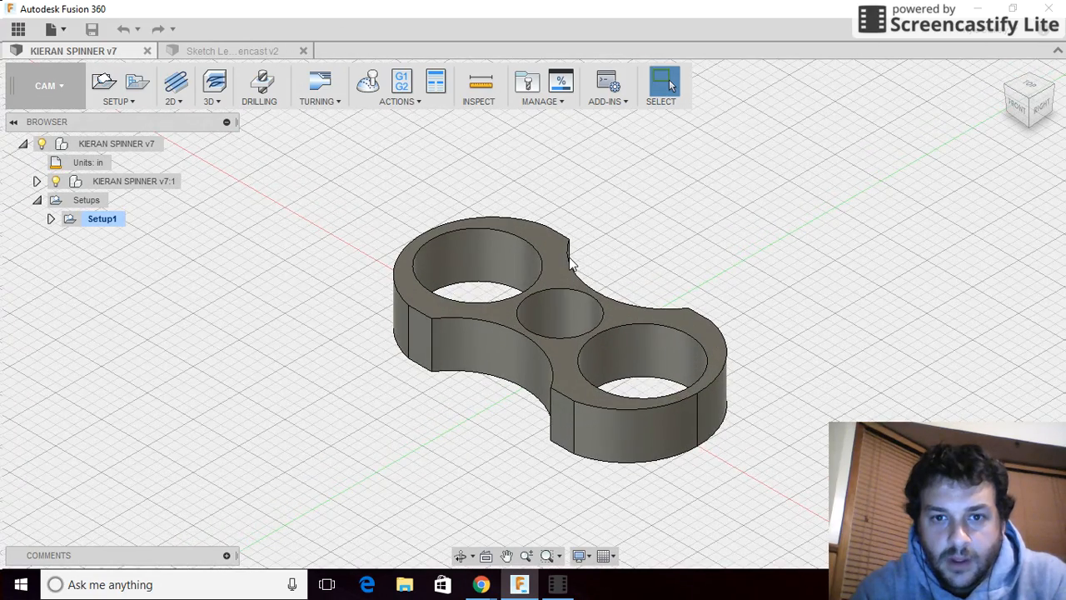
{"action": "scroll", "coordinate": [566, 267], "scroll_direction": "down", "scroll_amount": 1}
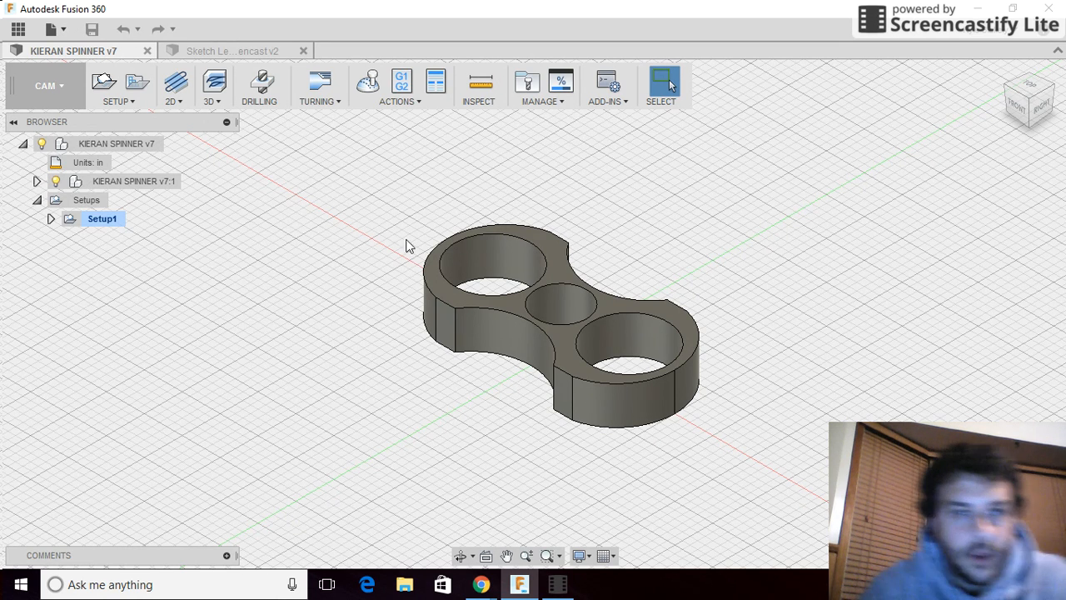
Step: Look at the available setup creation options and expand Setup1 to show its machining operations
{"action": "left_click", "coordinate": [132, 102]}
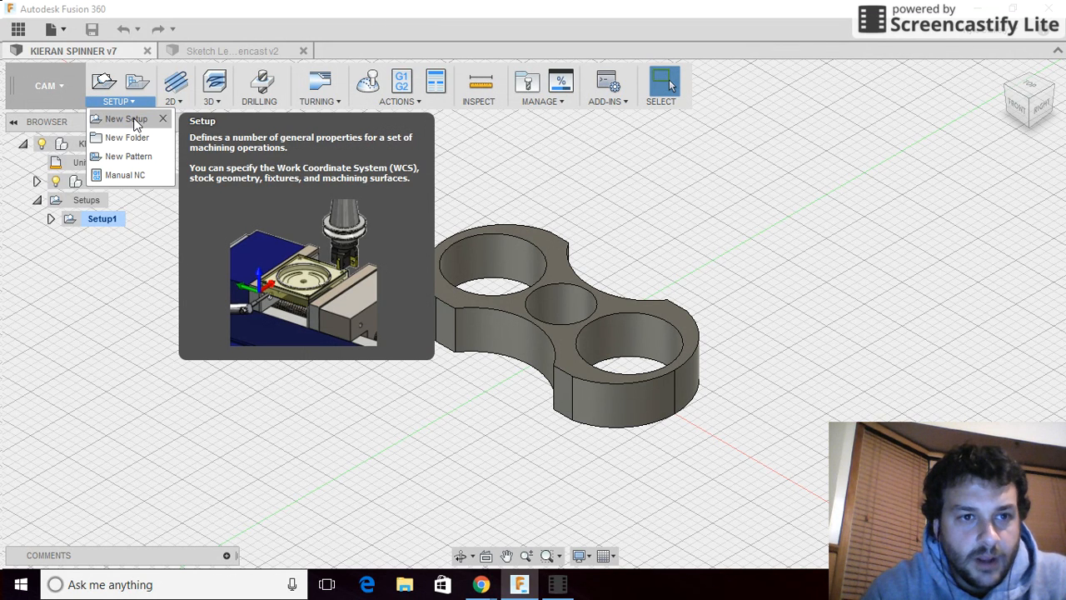
{"action": "left_click", "coordinate": [177, 238]}
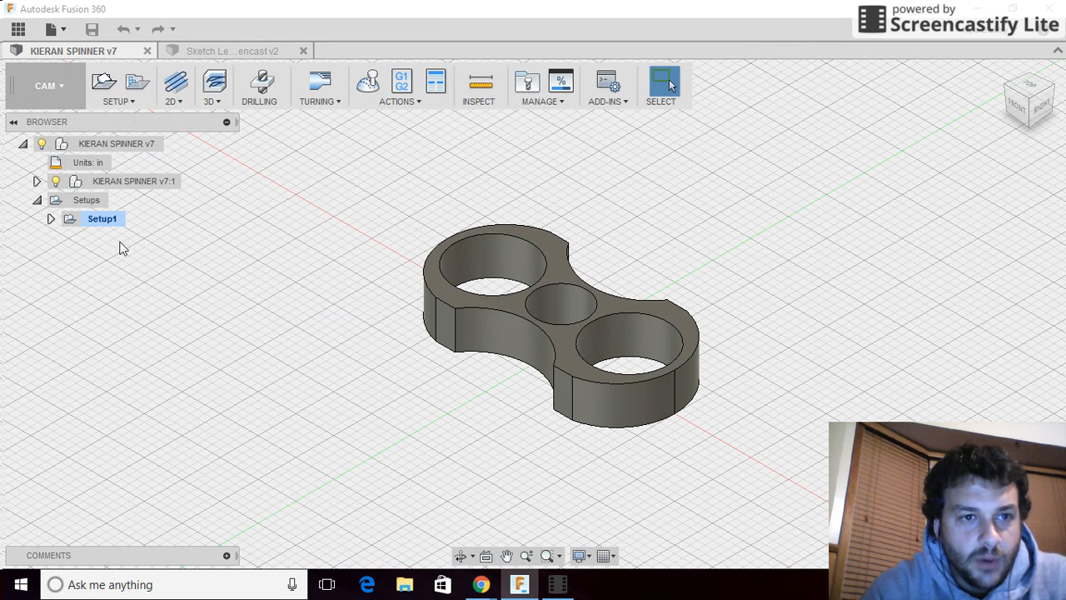
{"action": "left_click", "coordinate": [50, 219]}
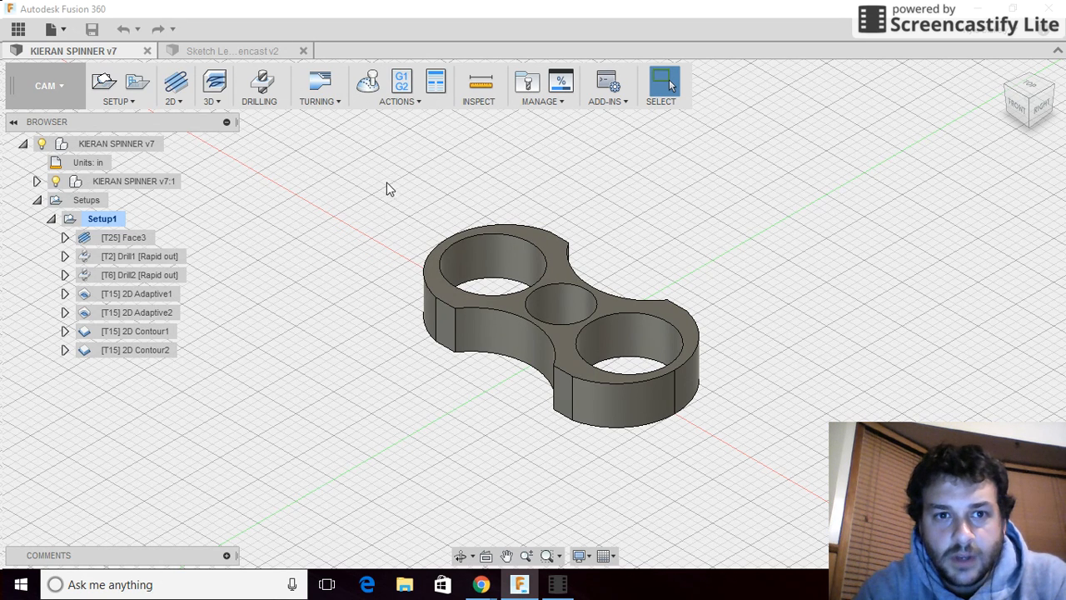
Step: View the local CAM tool library filtered to flat mills, face mills, spot drills and drills, and close it
{"action": "left_click", "coordinate": [526, 84]}
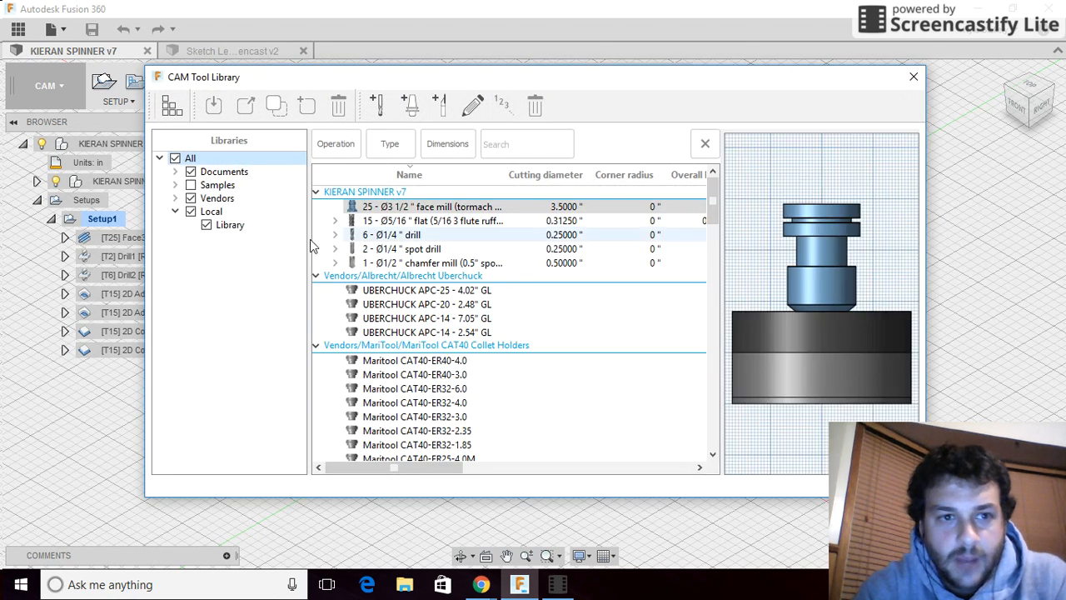
{"action": "left_click", "coordinate": [226, 227]}
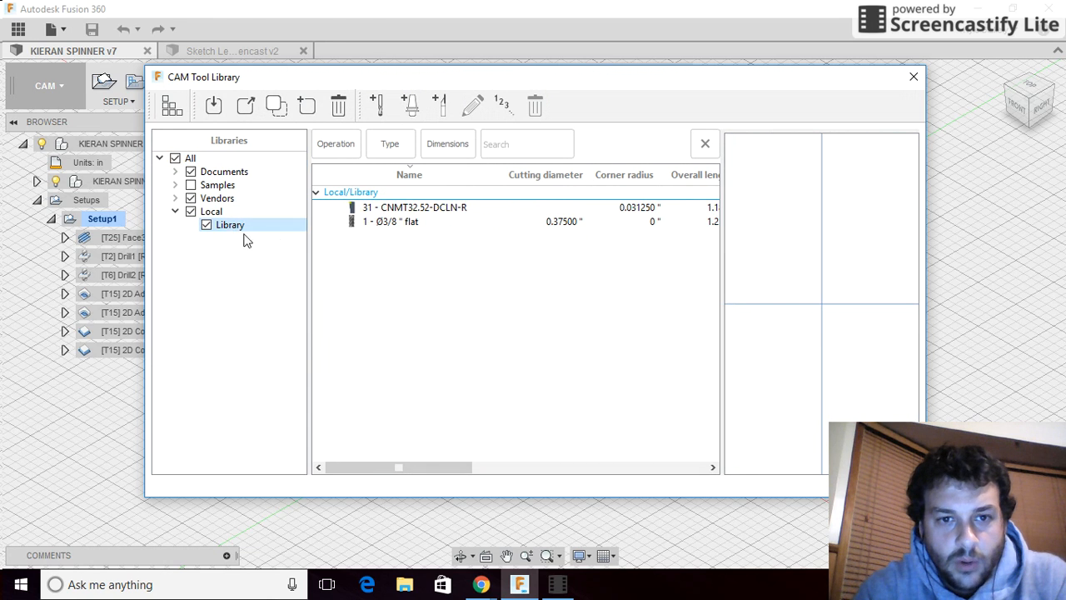
{"action": "left_click", "coordinate": [389, 153]}
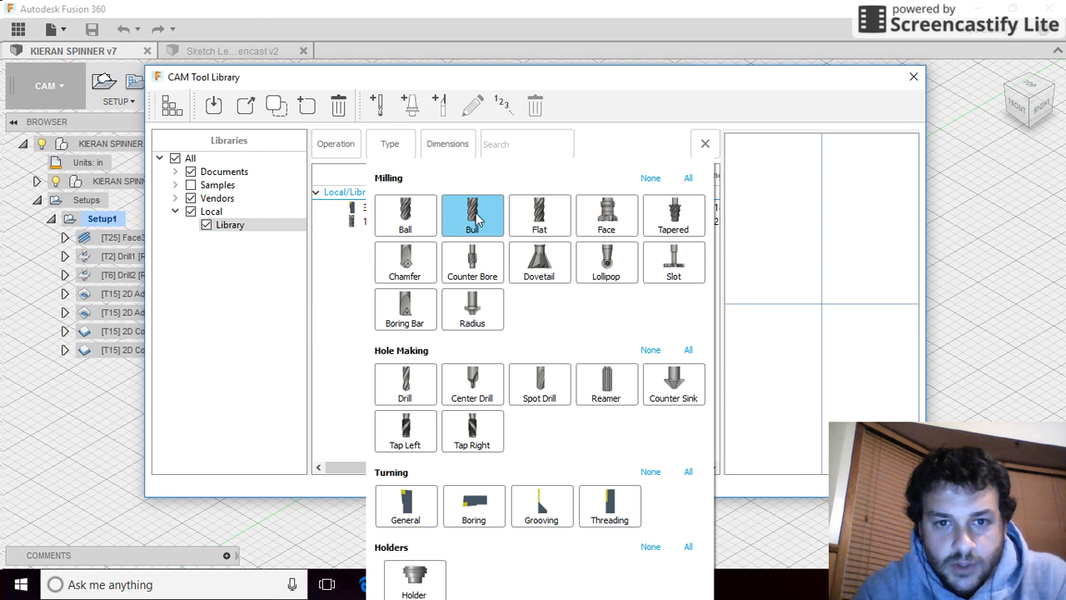
{"action": "left_click", "coordinate": [533, 219]}
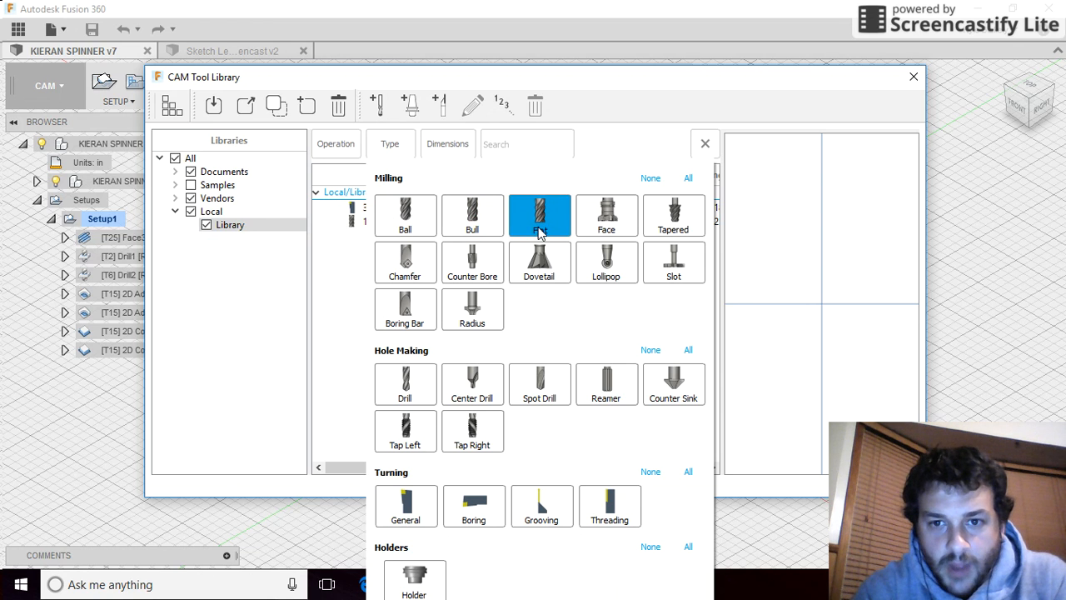
{"action": "left_click", "coordinate": [607, 218]}
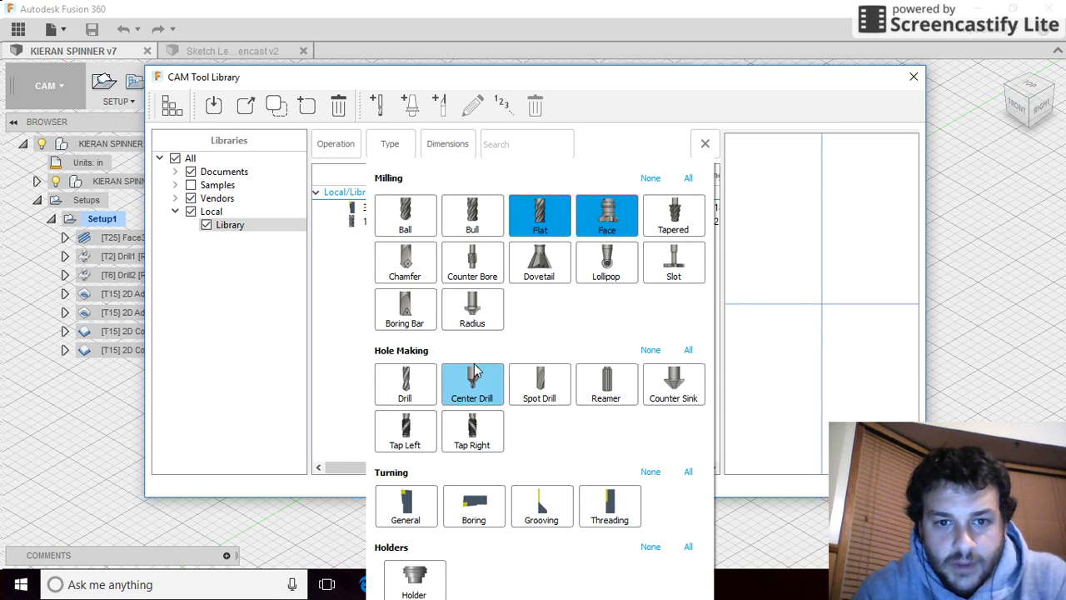
{"action": "left_click", "coordinate": [537, 385]}
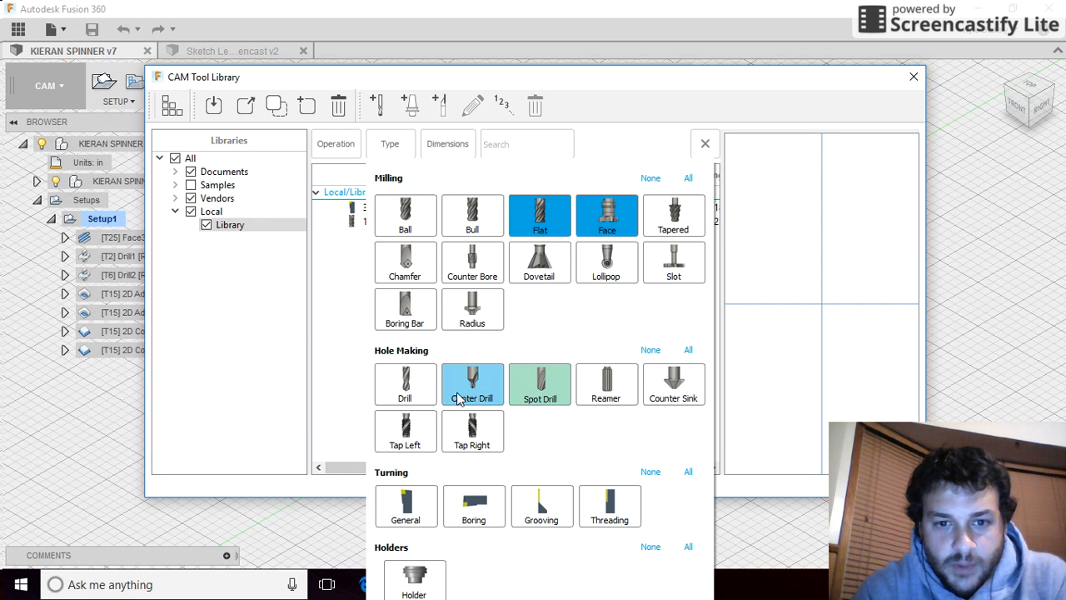
{"action": "left_click", "coordinate": [413, 398]}
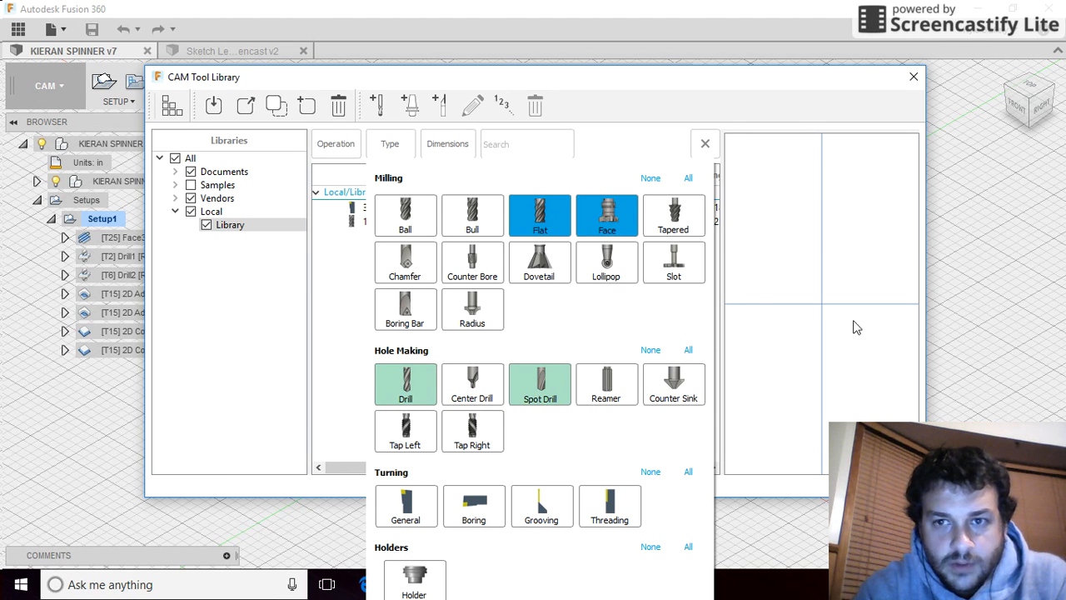
{"action": "left_click", "coordinate": [633, 150]}
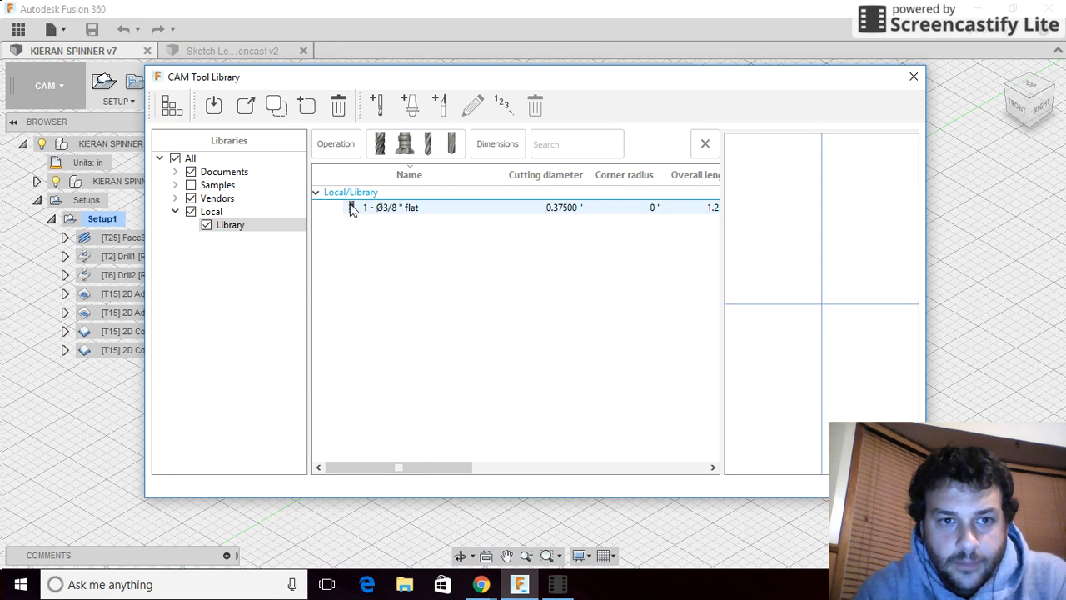
{"action": "left_click", "coordinate": [248, 225]}
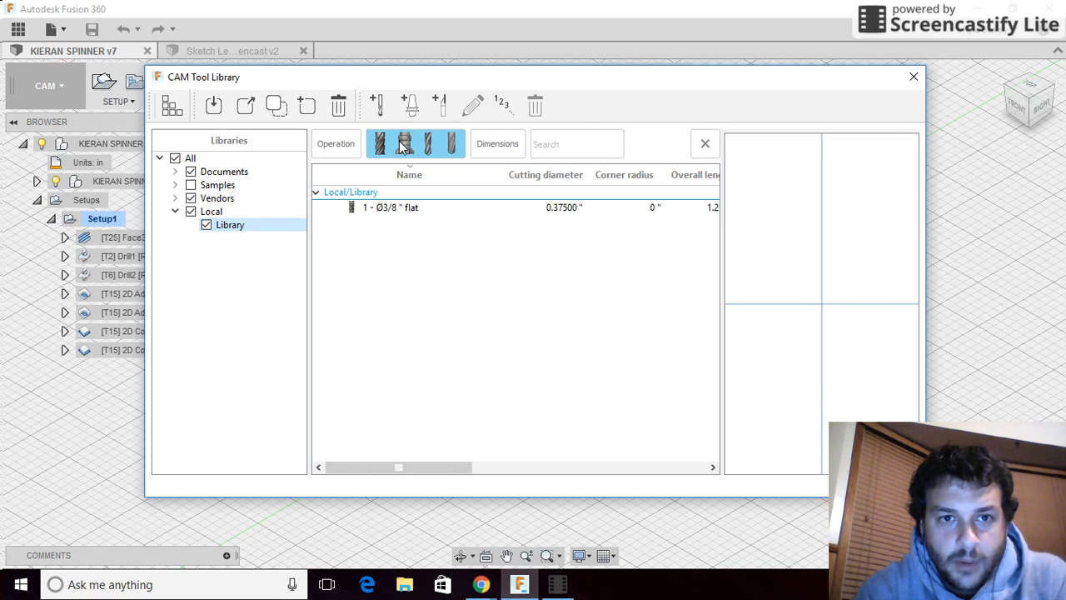
{"action": "left_click", "coordinate": [913, 77]}
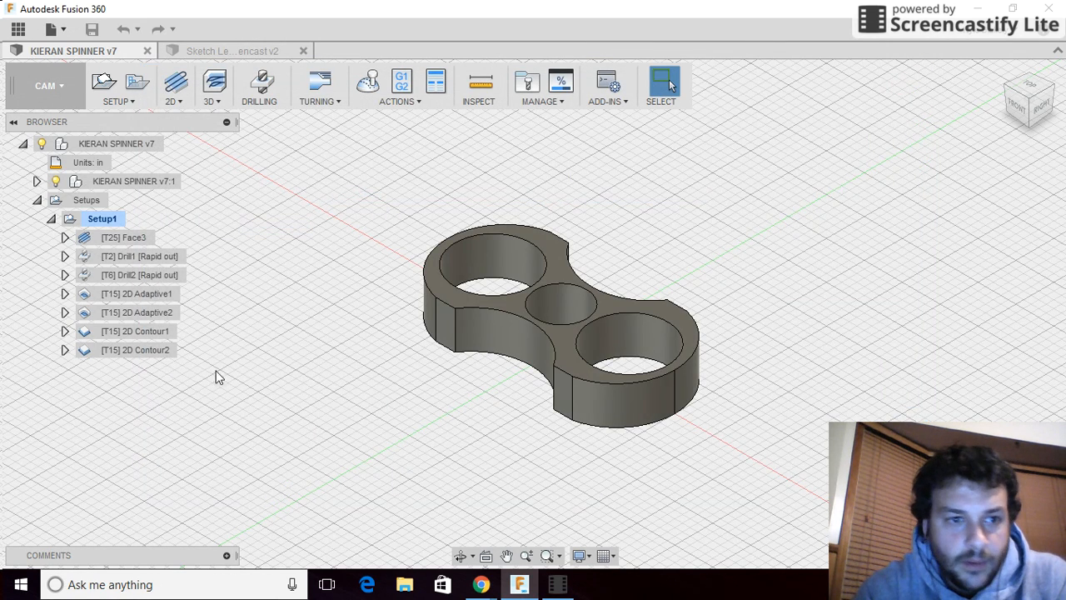
Step: Preview the toolpaths of the Setup1 operations one by one, from Face3 through 2D Contour2
{"action": "left_click", "coordinate": [126, 238]}
{"action": "left_click", "coordinate": [129, 256]}
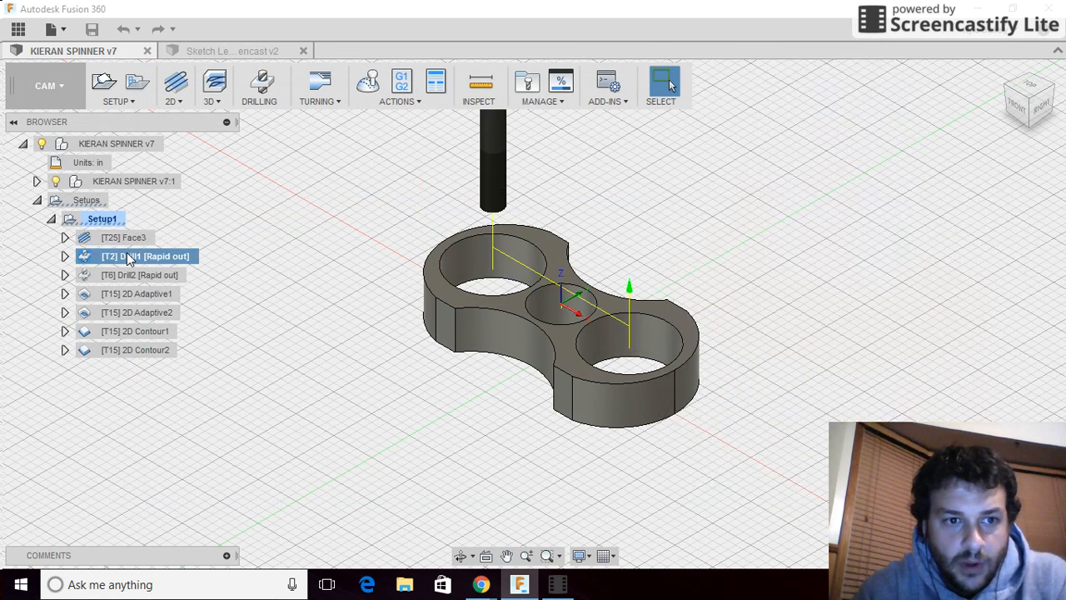
{"action": "left_click", "coordinate": [129, 275]}
{"action": "left_click", "coordinate": [129, 293]}
{"action": "left_click", "coordinate": [133, 313]}
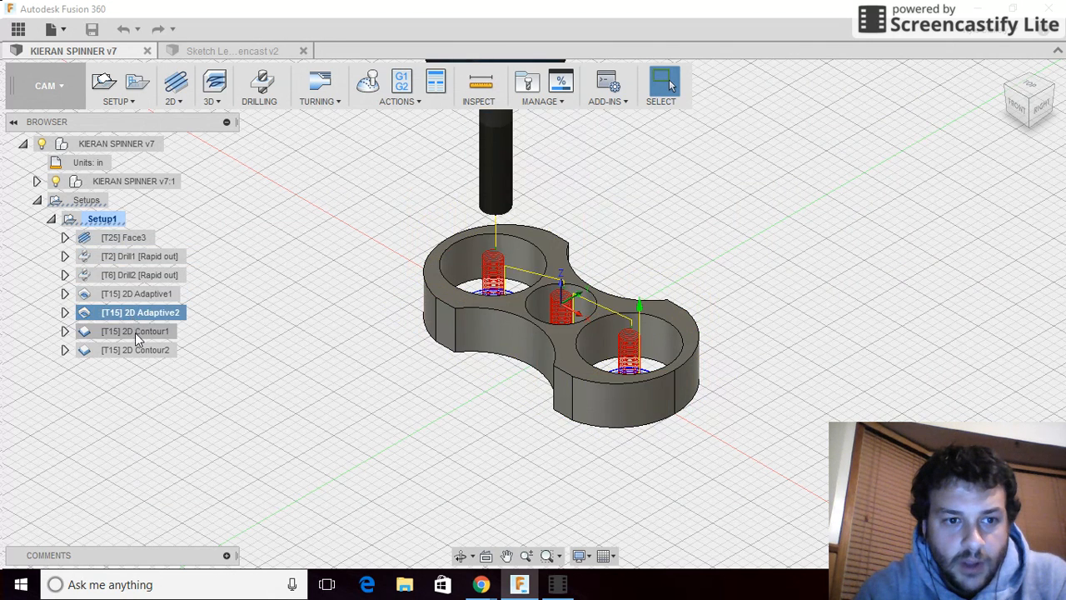
{"action": "left_click", "coordinate": [135, 331]}
{"action": "left_click", "coordinate": [136, 350]}
Step: Examine the Face3 toolpath and its face mill from a low front angle, and open the operation for editing
{"action": "left_click", "coordinate": [137, 237]}
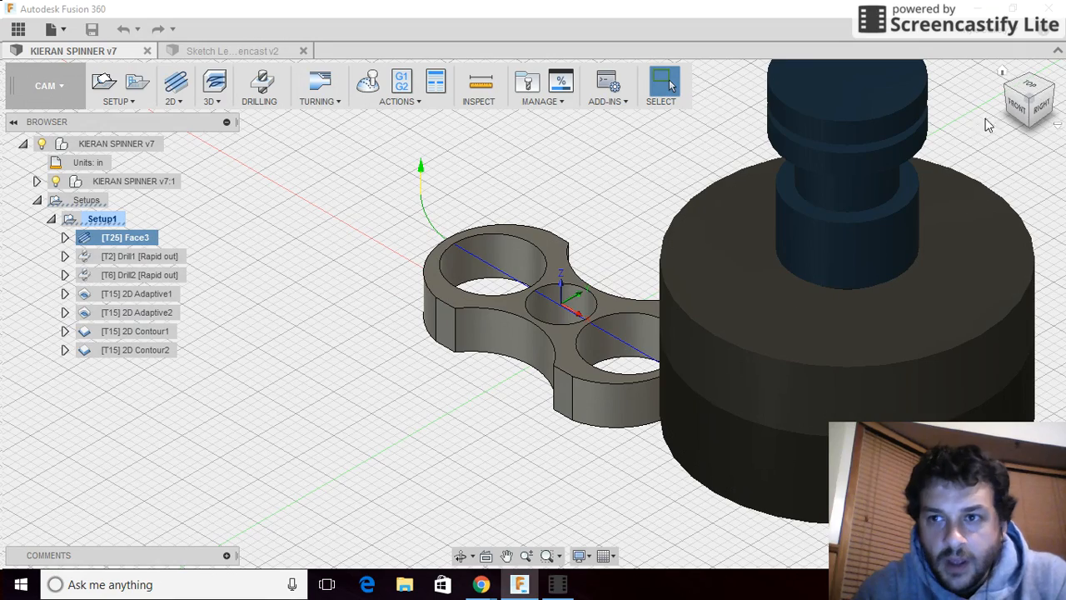
{"action": "mouse_move", "coordinate": [1014, 117]}
{"action": "left_mouse_down"}
{"action": "mouse_move", "coordinate": [1044, 85]}
{"action": "mouse_move", "coordinate": [1043, 65]}
{"action": "left_mouse_up"}
{"action": "scroll", "coordinate": [625, 362], "scroll_direction": "down", "scroll_amount": 3}
{"action": "scroll", "coordinate": [666, 362], "scroll_direction": "down", "scroll_amount": 2}
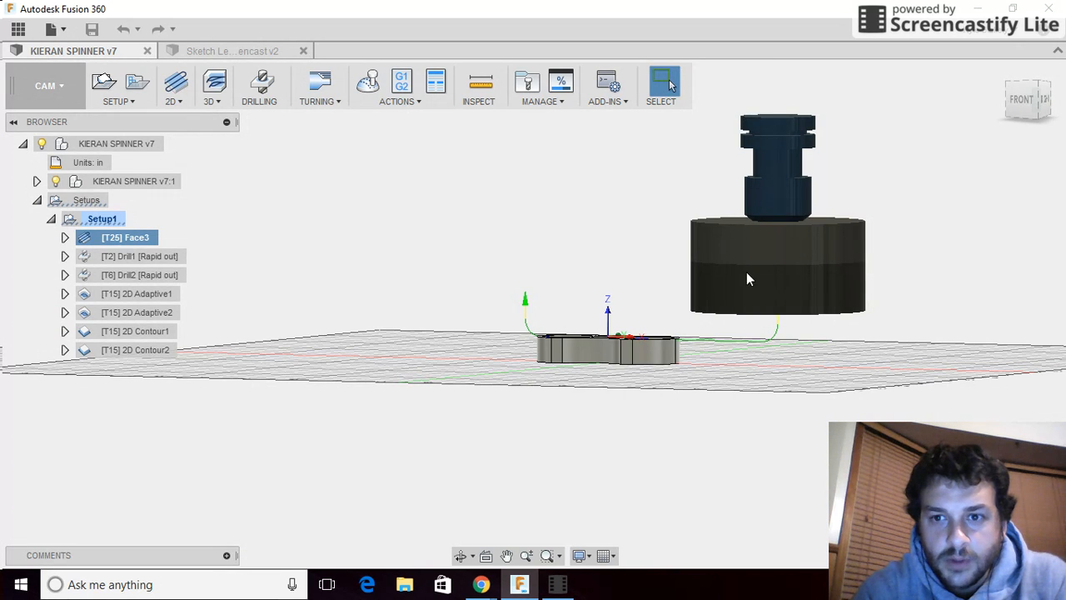
{"action": "left_click_drag", "start_coordinate": [1019, 101], "coordinate": [1027, 107]}
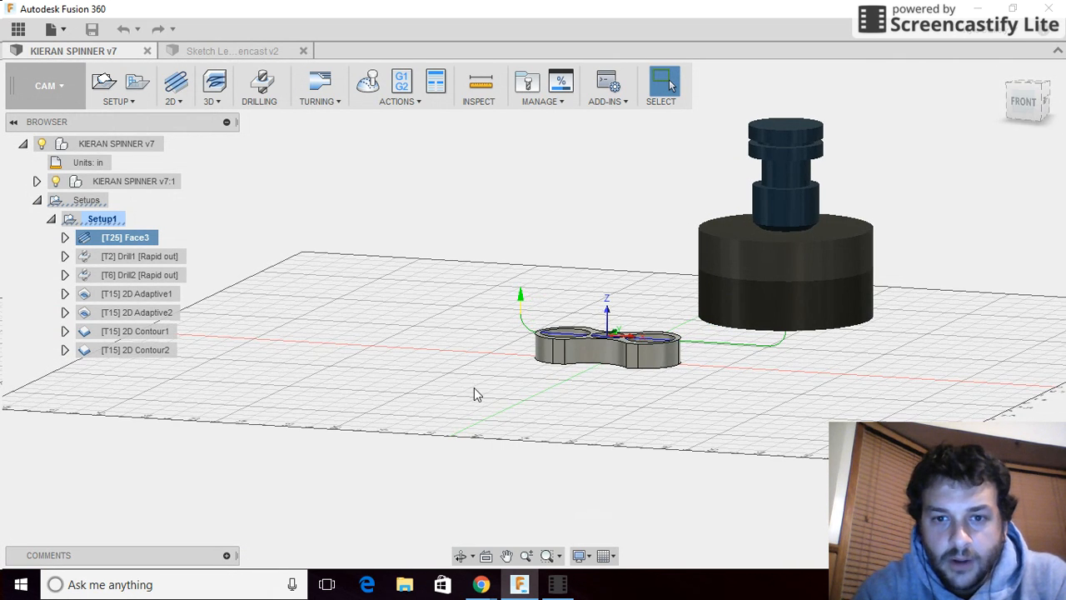
{"action": "scroll", "coordinate": [612, 353], "scroll_direction": "up", "scroll_amount": 1}
{"action": "scroll", "coordinate": [610, 353], "scroll_direction": "up", "scroll_amount": 2}
{"action": "scroll", "coordinate": [604, 355], "scroll_direction": "down", "scroll_amount": 1}
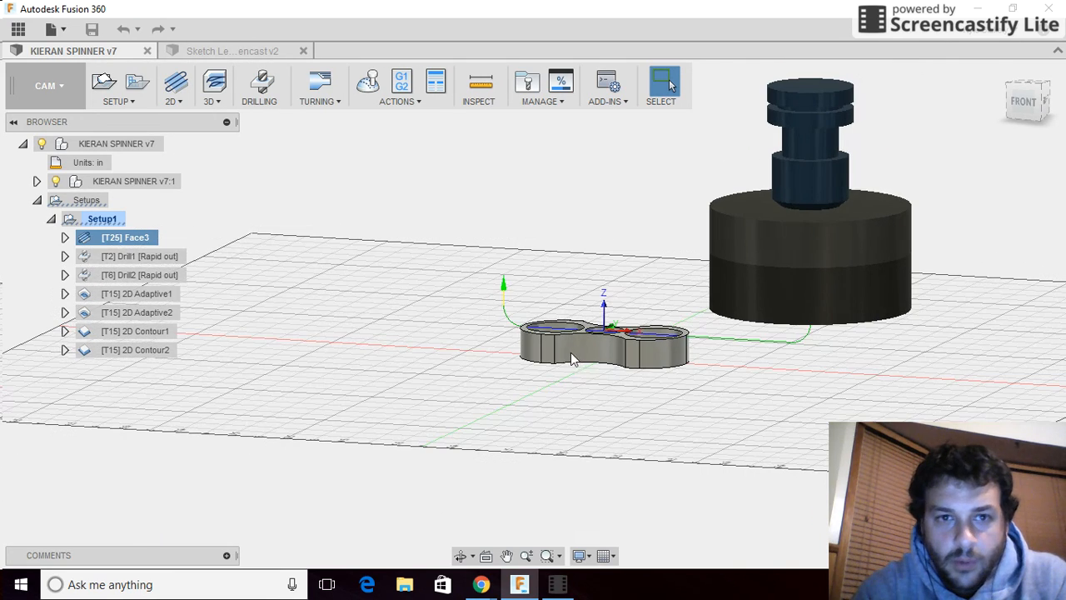
{"action": "right_click", "coordinate": [129, 241]}
{"action": "left_click", "coordinate": [148, 243]}
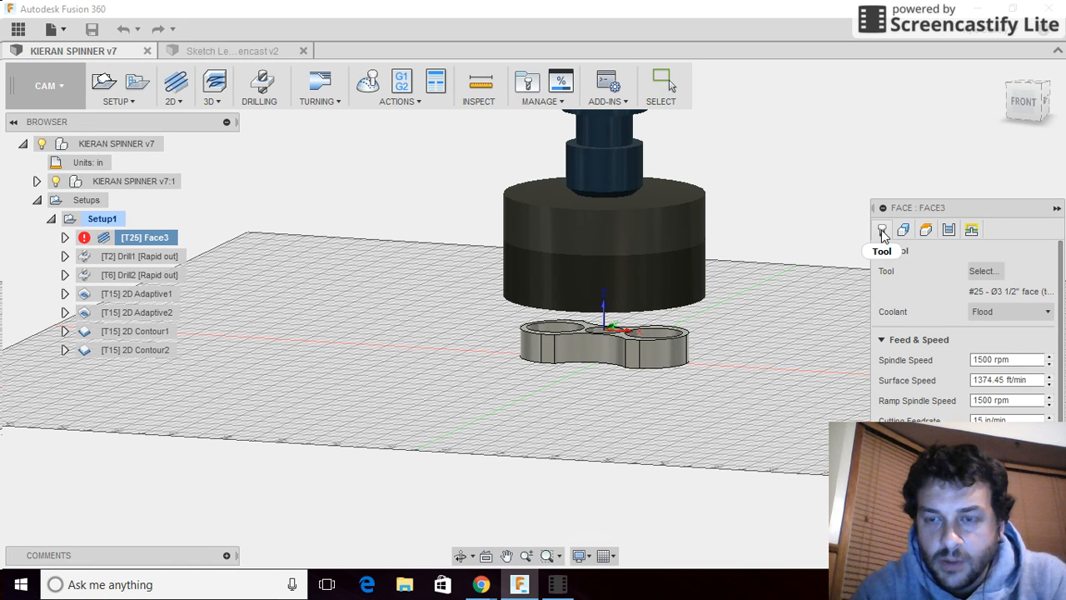
Step: Look through the geometry, heights, passes and linking settings of the Face3 operation and return to its tool settings
{"action": "left_click", "coordinate": [903, 232]}
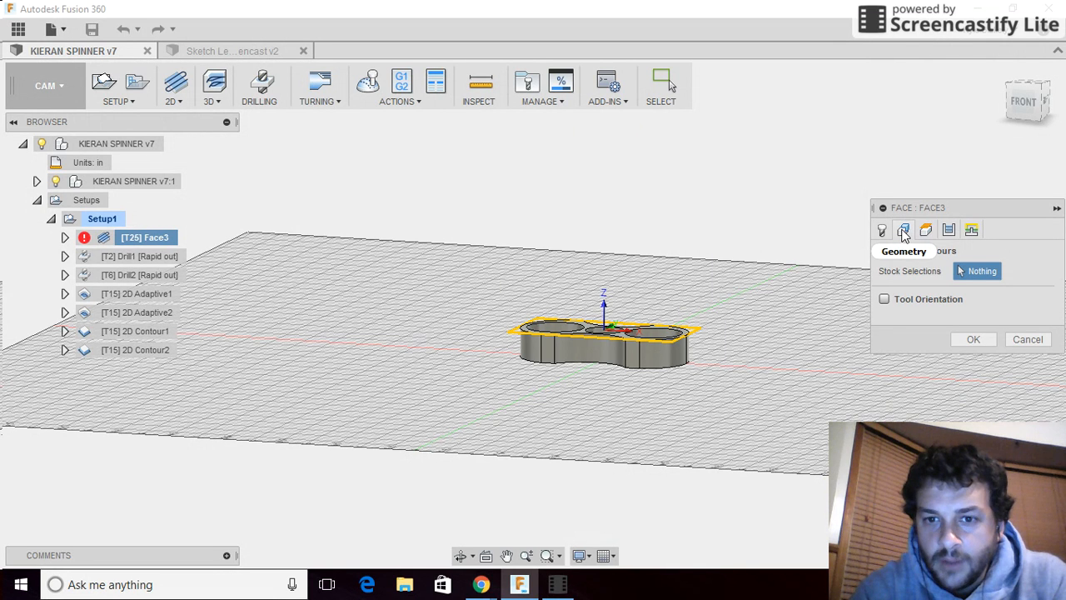
{"action": "left_click", "coordinate": [926, 233]}
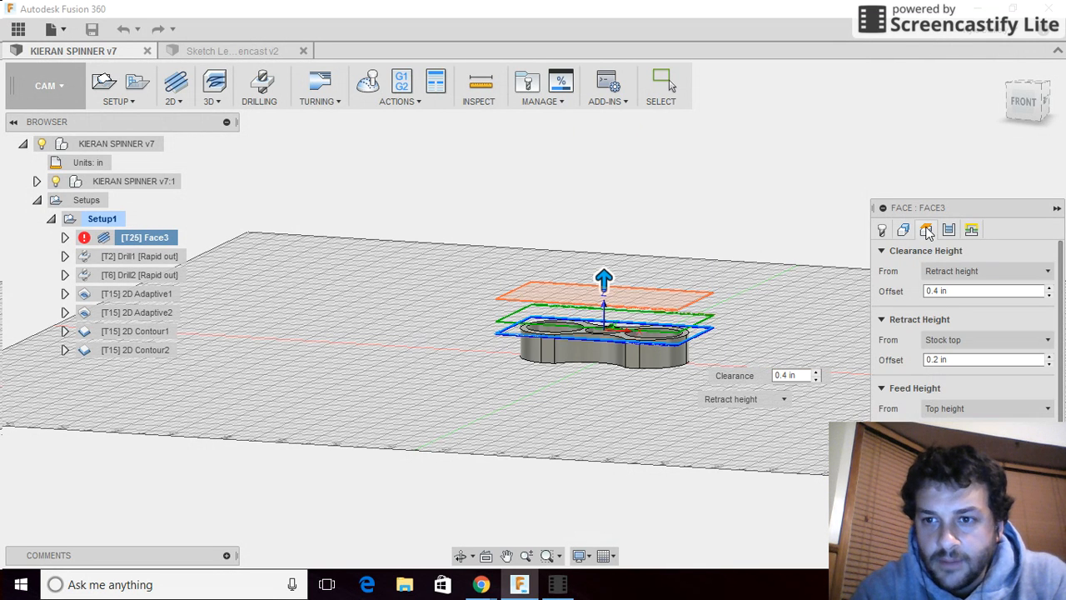
{"action": "left_click", "coordinate": [949, 230]}
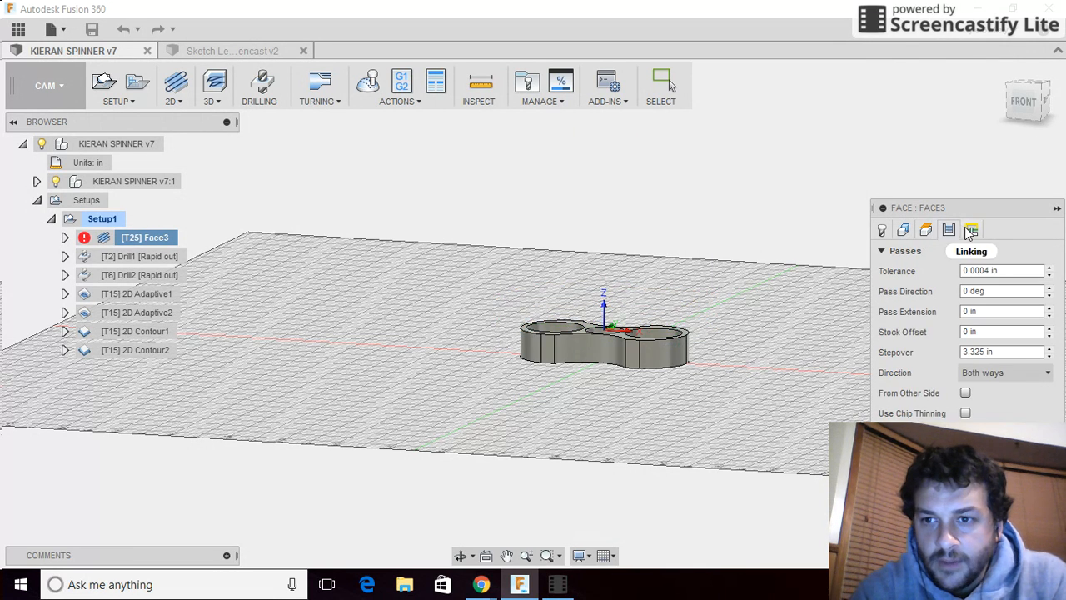
{"action": "left_click", "coordinate": [971, 232]}
{"action": "left_click", "coordinate": [882, 231]}
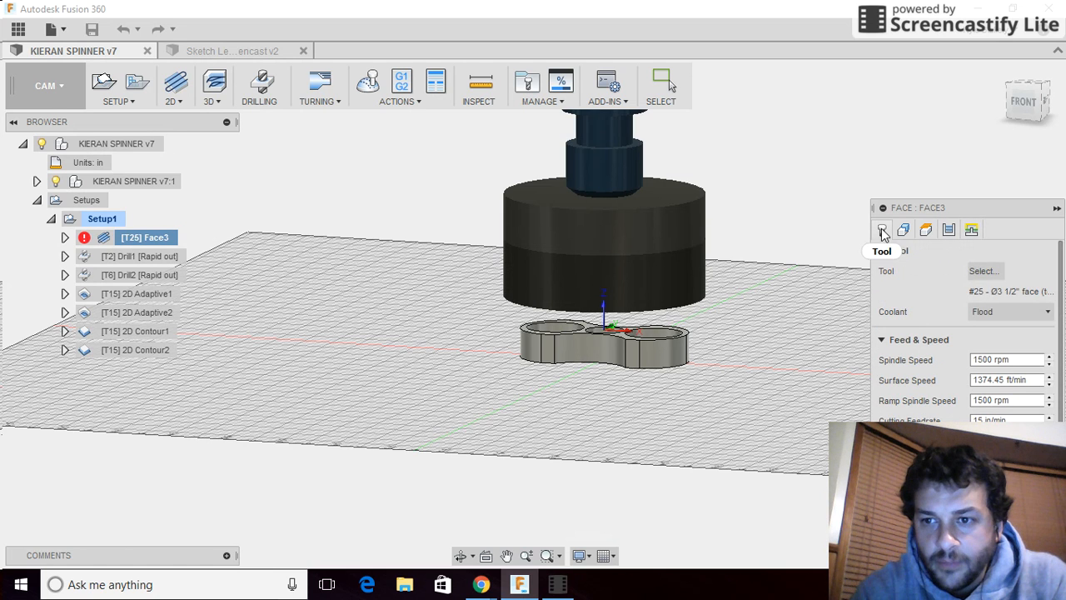
Step: View the Local library in the tool selection for Face3 and close it without changing the tool
{"action": "left_click", "coordinate": [984, 270]}
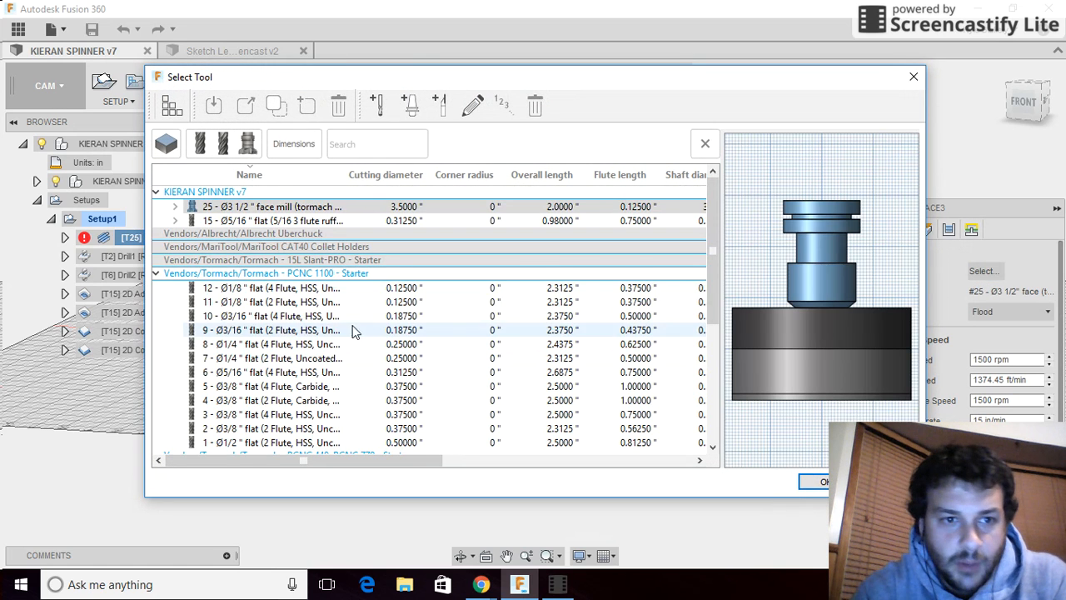
{"action": "left_click", "coordinate": [171, 105]}
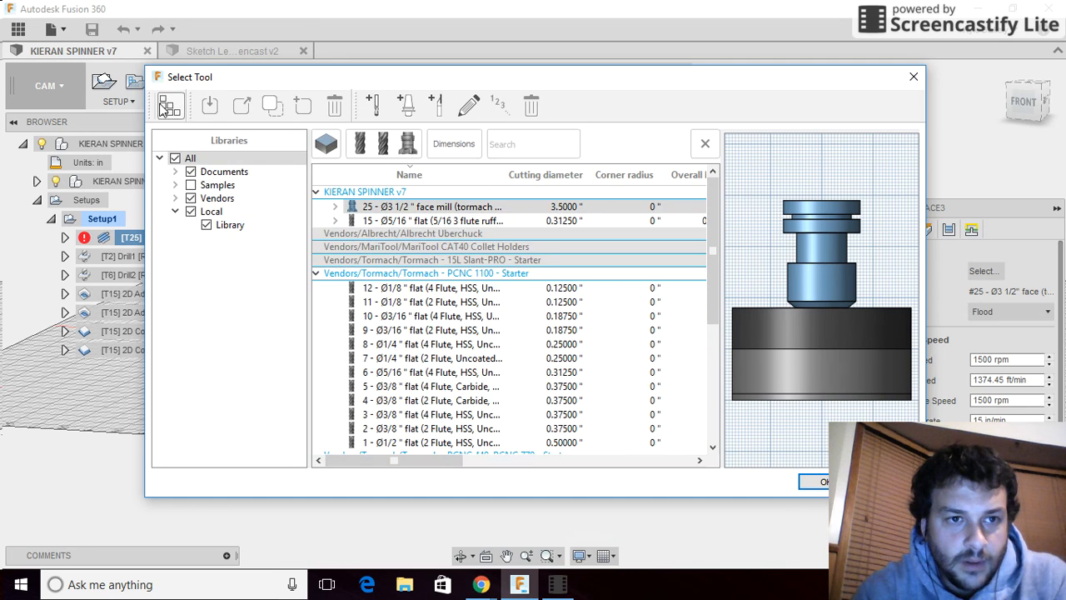
{"action": "left_click", "coordinate": [218, 226]}
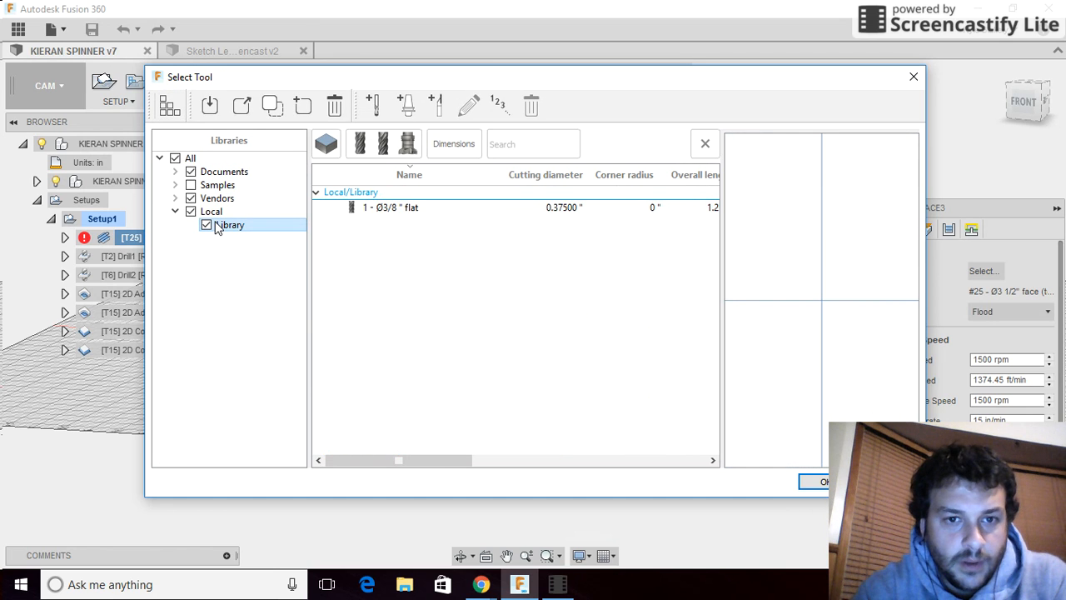
{"action": "key", "text": "Escape"}
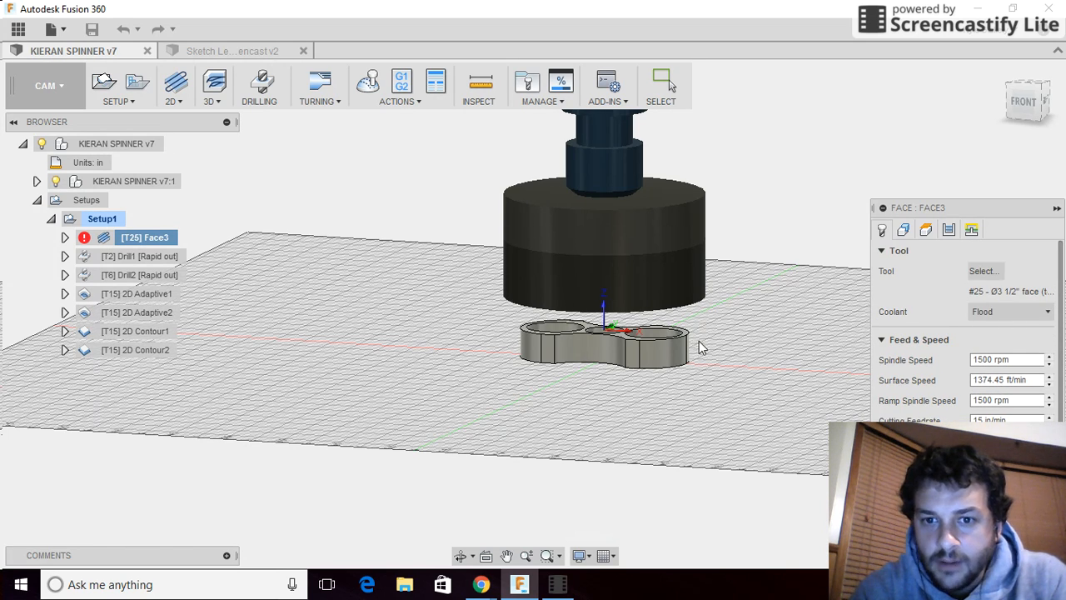
Step: Review Face3's stock contour selection and its clearance, retract and feed heights, and accept the operation
{"action": "left_click", "coordinate": [903, 229]}
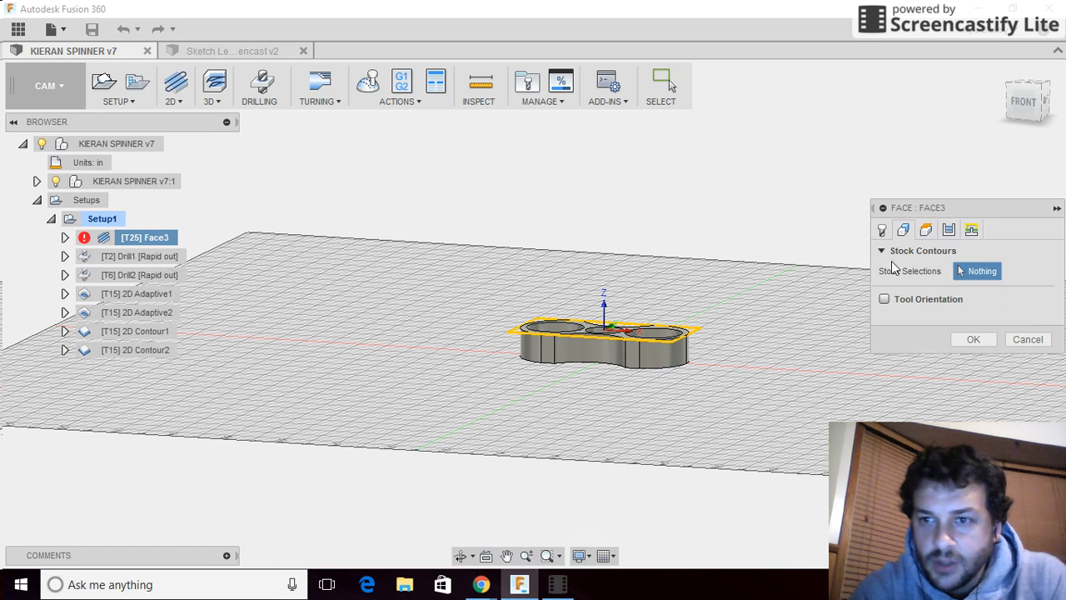
{"action": "left_click", "coordinate": [926, 231]}
{"action": "scroll", "coordinate": [1041, 350], "scroll_direction": "down", "scroll_amount": 1}
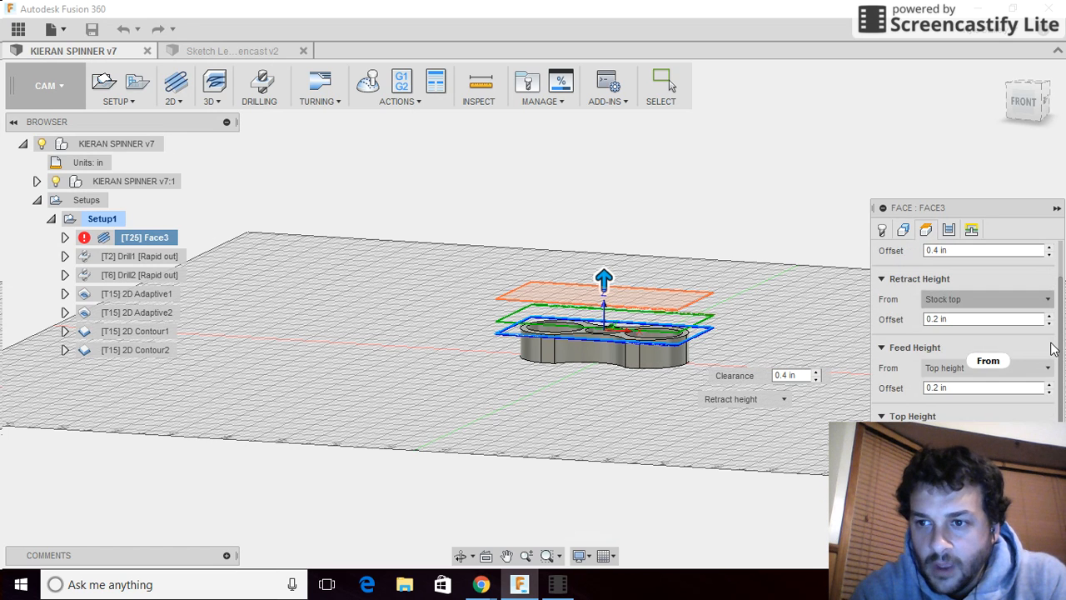
{"action": "scroll", "coordinate": [920, 354], "scroll_direction": "up", "scroll_amount": 1}
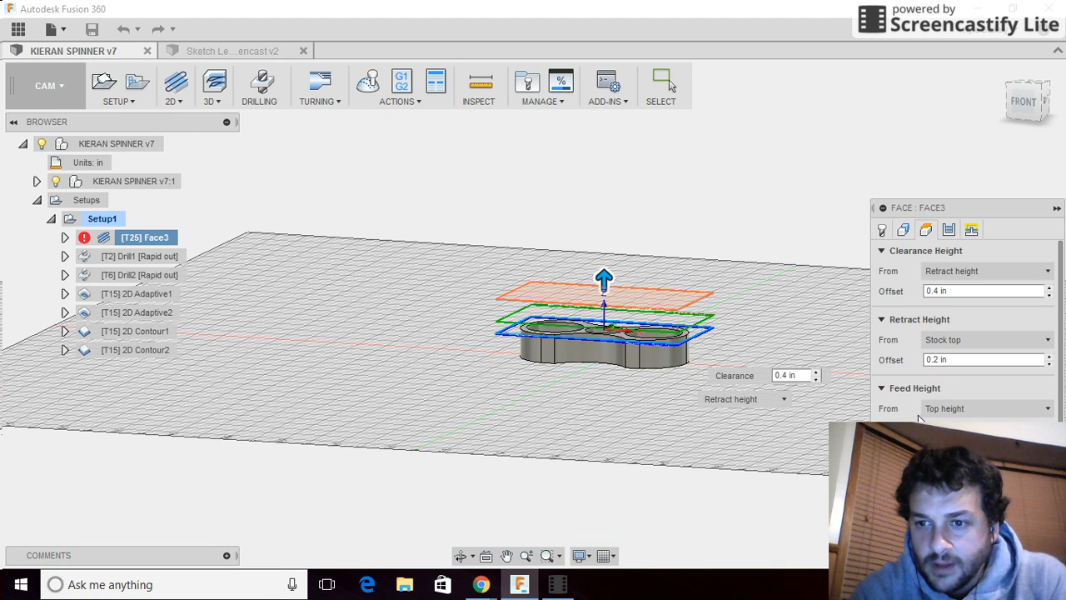
{"action": "scroll", "coordinate": [919, 418], "scroll_direction": "down", "scroll_amount": 1}
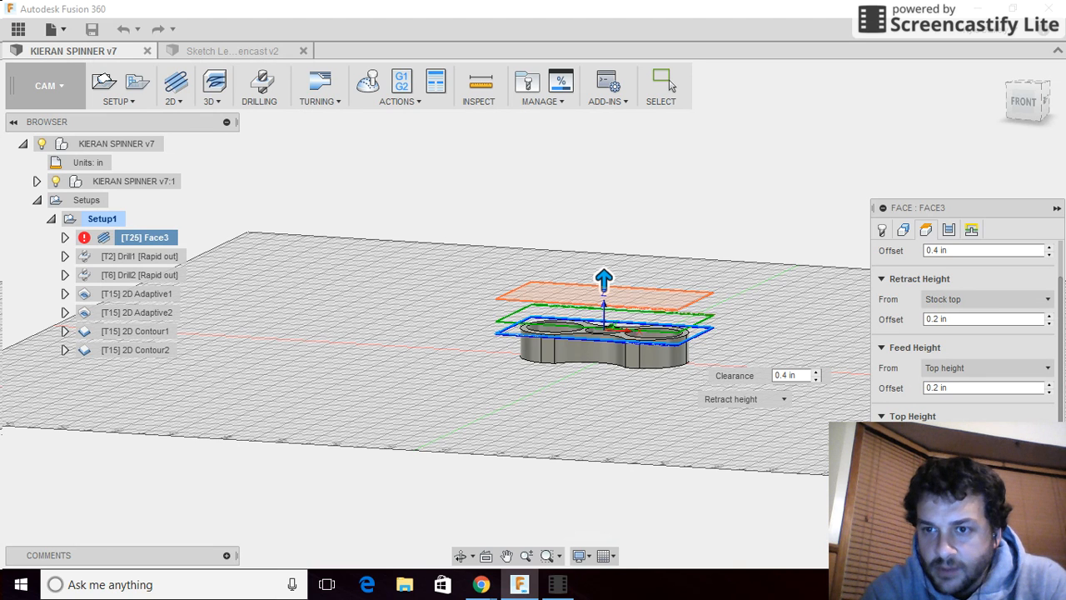
{"action": "key", "text": "Return"}
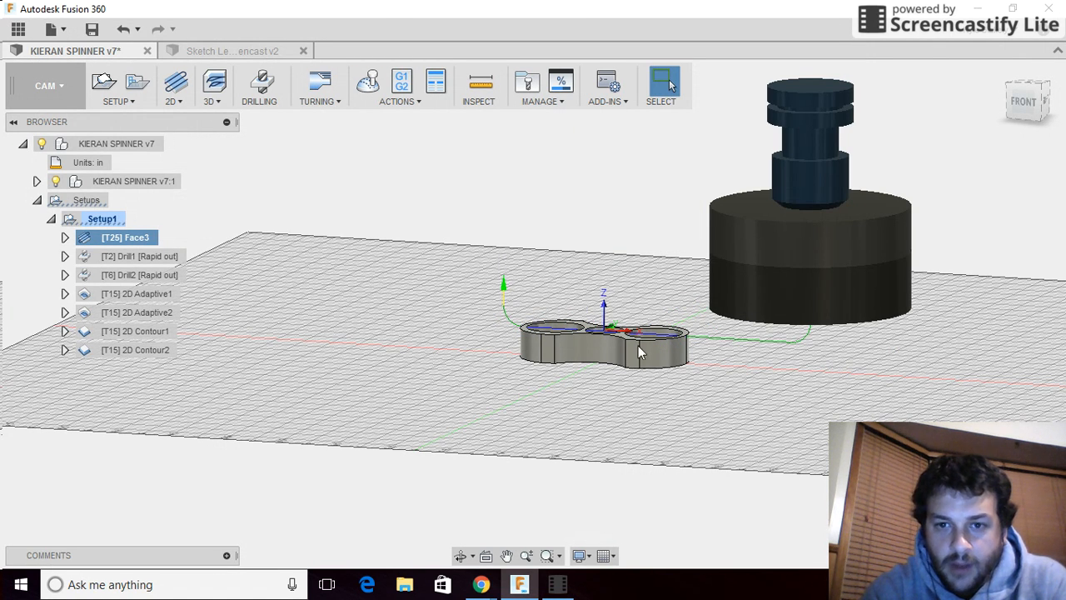
Step: Simulate the Face3 operation with the stock shown, and close the simulation
{"action": "left_click", "coordinate": [362, 84]}
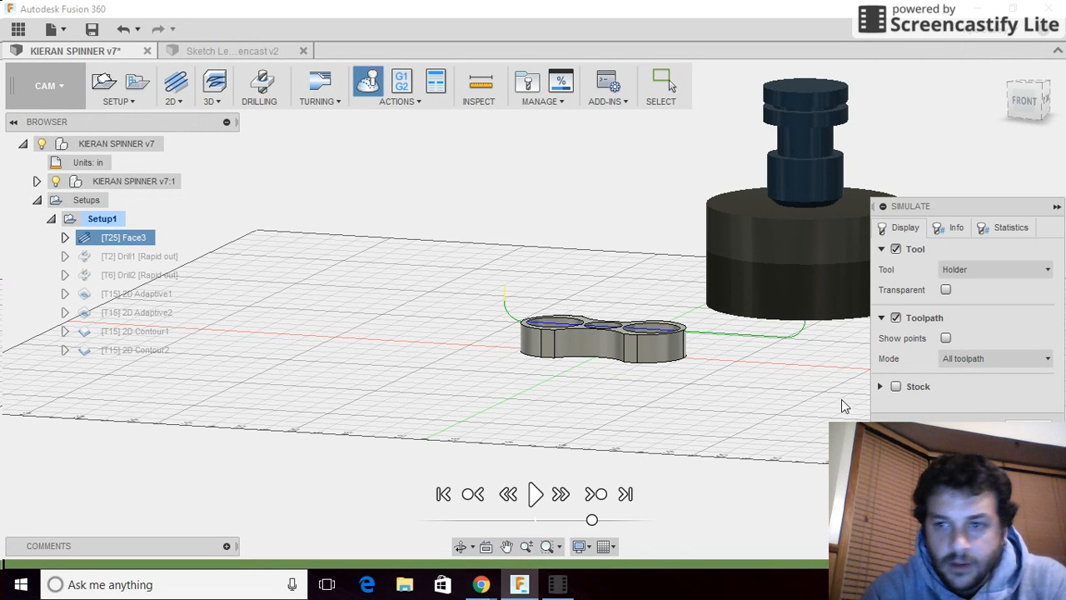
{"action": "left_click", "coordinate": [895, 387]}
{"action": "left_click", "coordinate": [535, 494]}
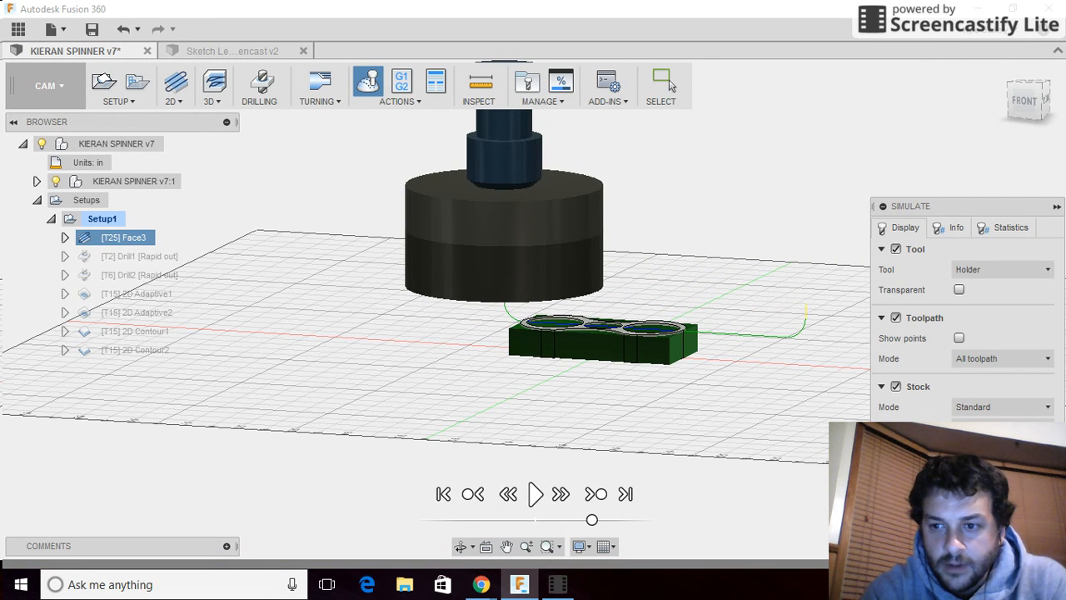
{"action": "key", "text": "Escape"}
Step: Simulate the Drill1 operation on the stock from a raised front angle, and close the simulation
{"action": "left_click", "coordinate": [138, 255]}
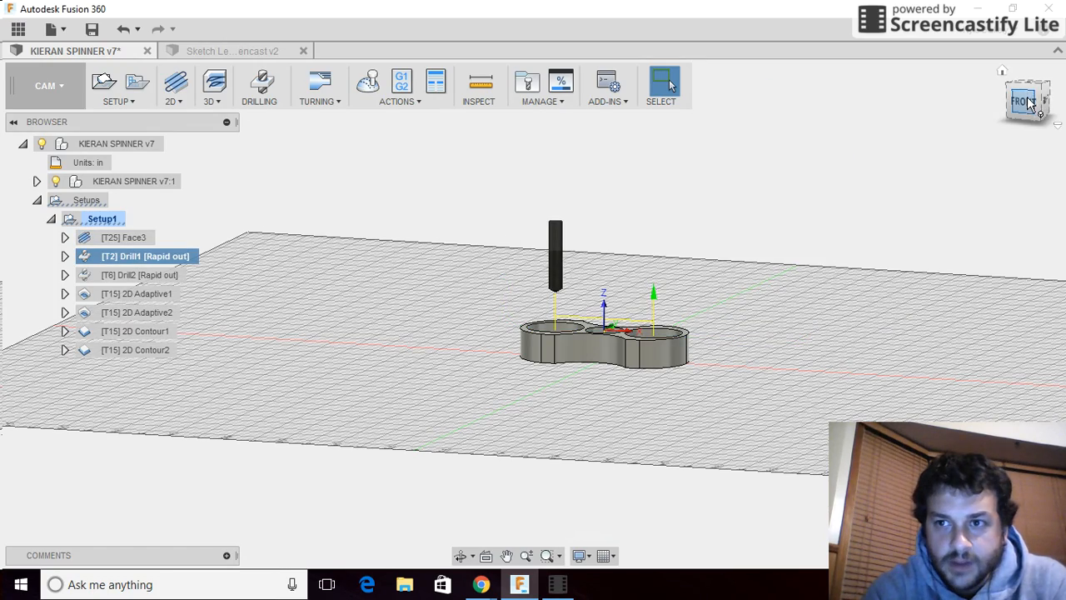
{"action": "left_click_drag", "start_coordinate": [1025, 98], "coordinate": [1024, 125]}
{"action": "scroll", "coordinate": [658, 340], "scroll_direction": "up", "scroll_amount": 3}
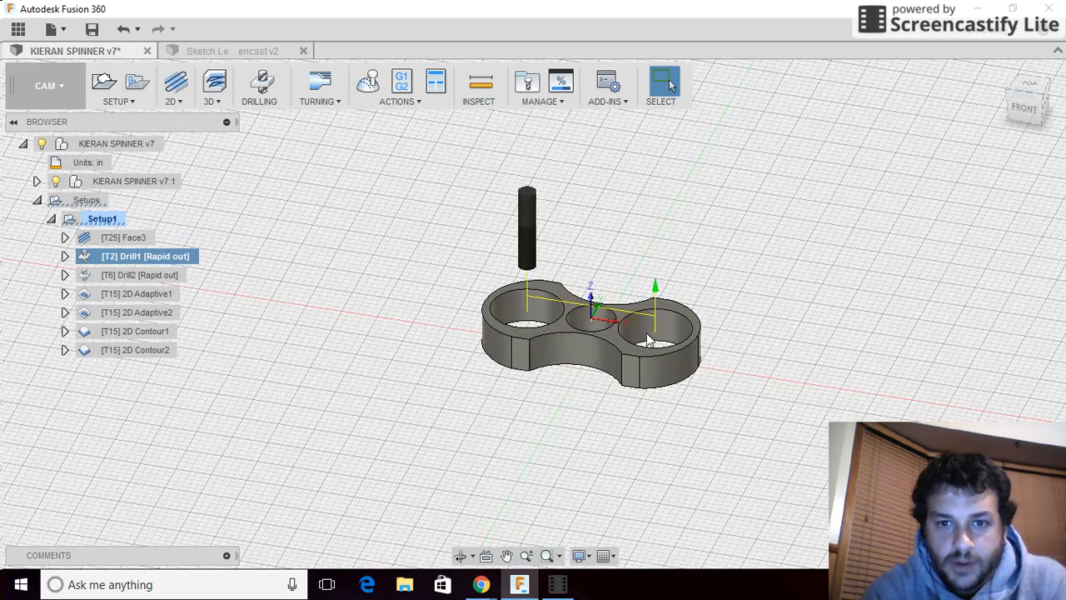
{"action": "left_click", "coordinate": [367, 81]}
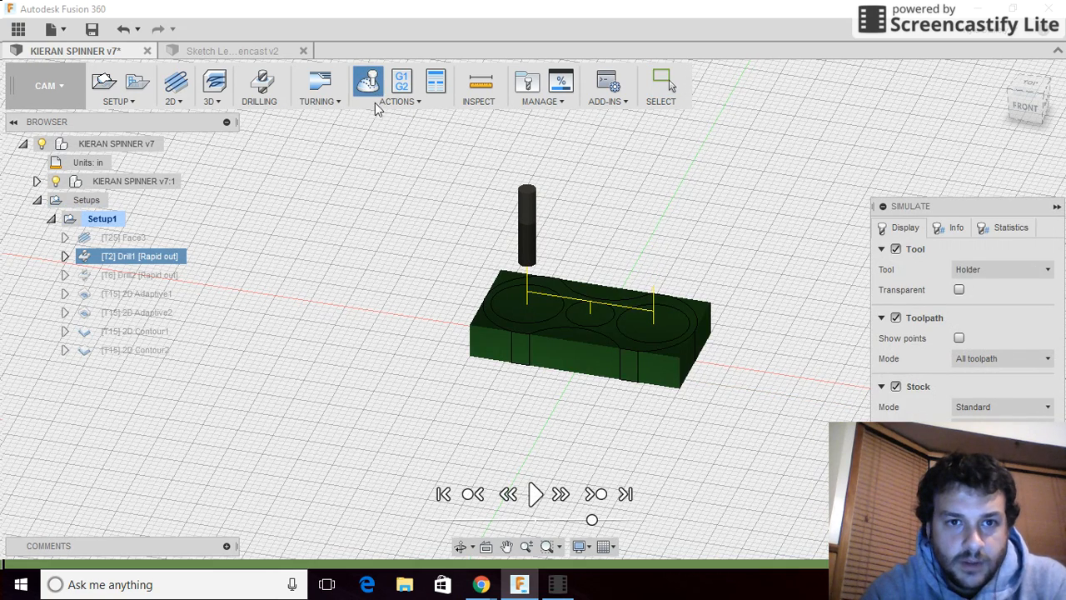
{"action": "left_click", "coordinate": [535, 494]}
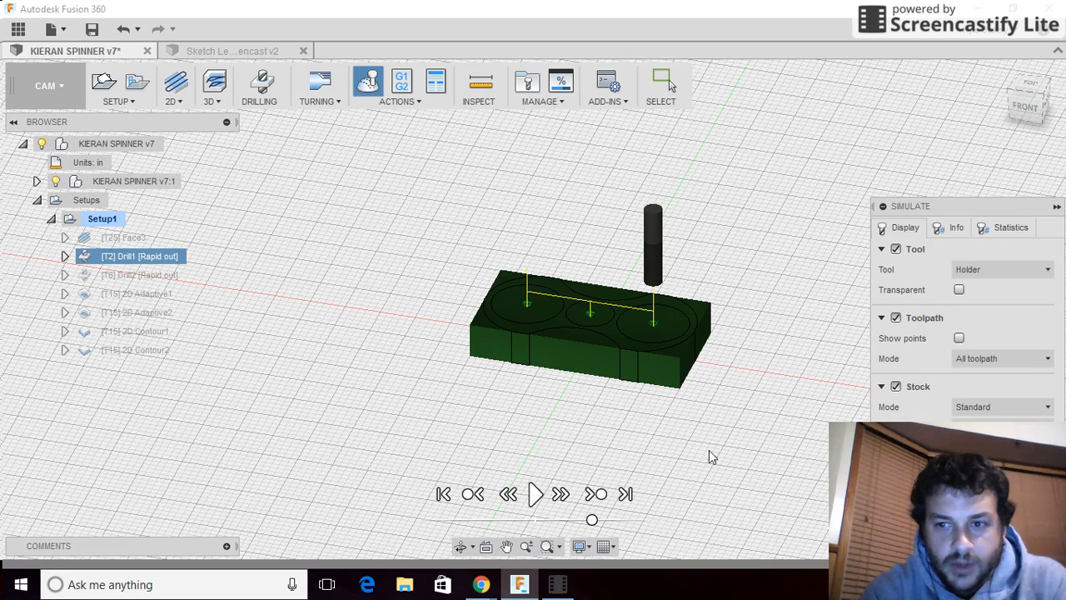
{"action": "key", "text": "Escape"}
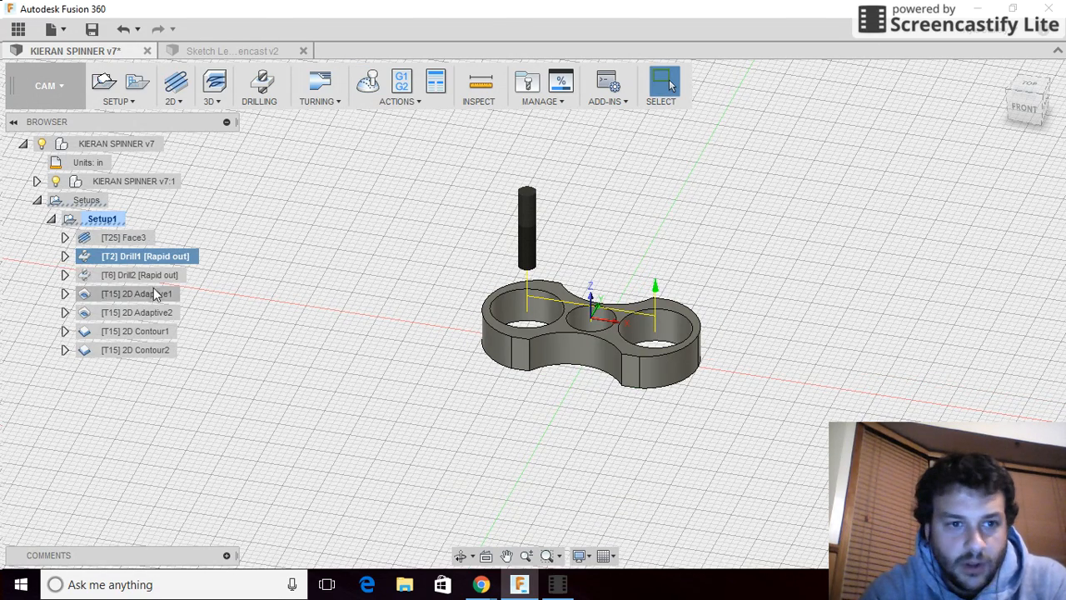
Step: Simulate the Drill2 operation on the stock, and close the simulation
{"action": "left_click", "coordinate": [151, 277]}
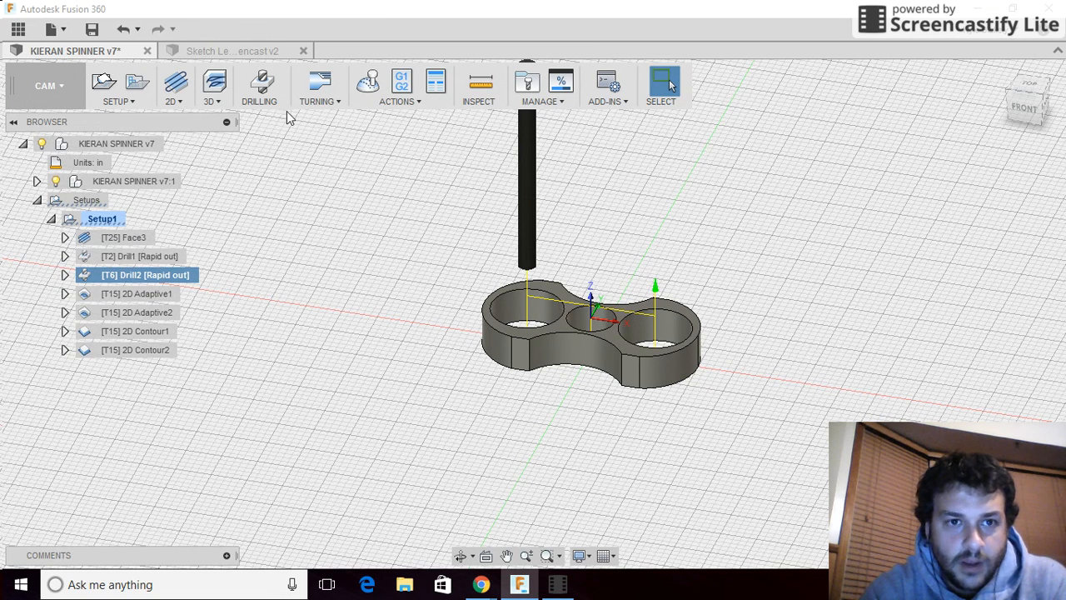
{"action": "left_click", "coordinate": [367, 81]}
{"action": "left_click", "coordinate": [534, 493]}
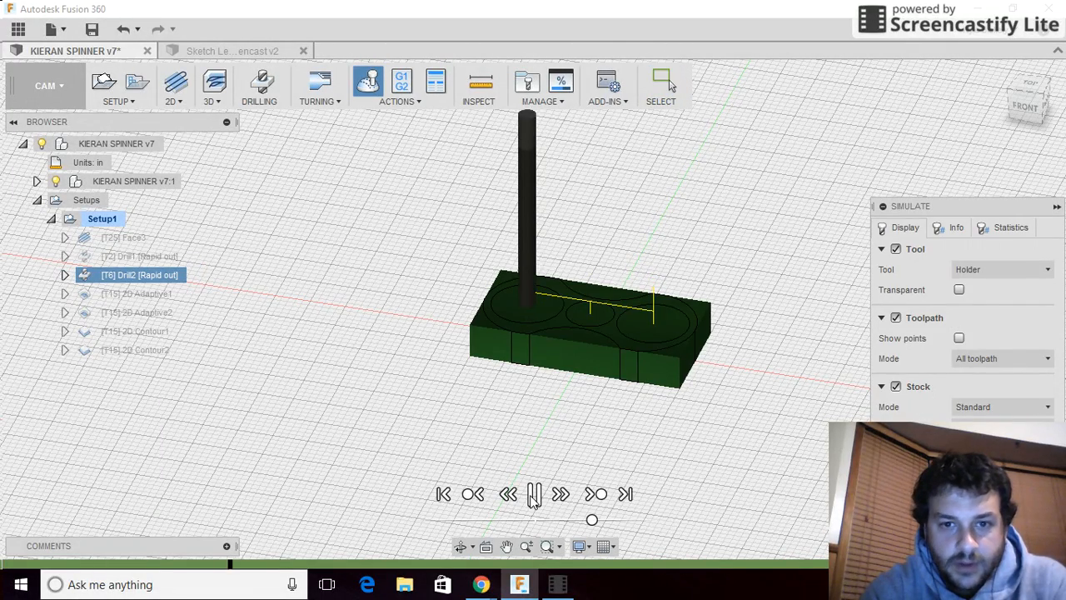
{"action": "left_click", "coordinate": [535, 494]}
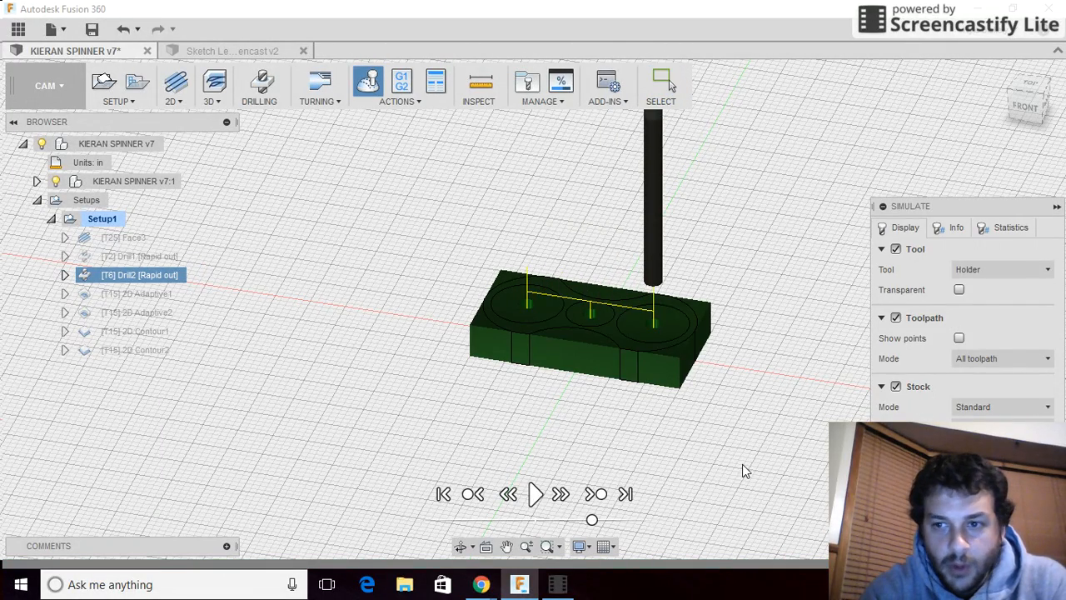
{"action": "key", "text": "Escape"}
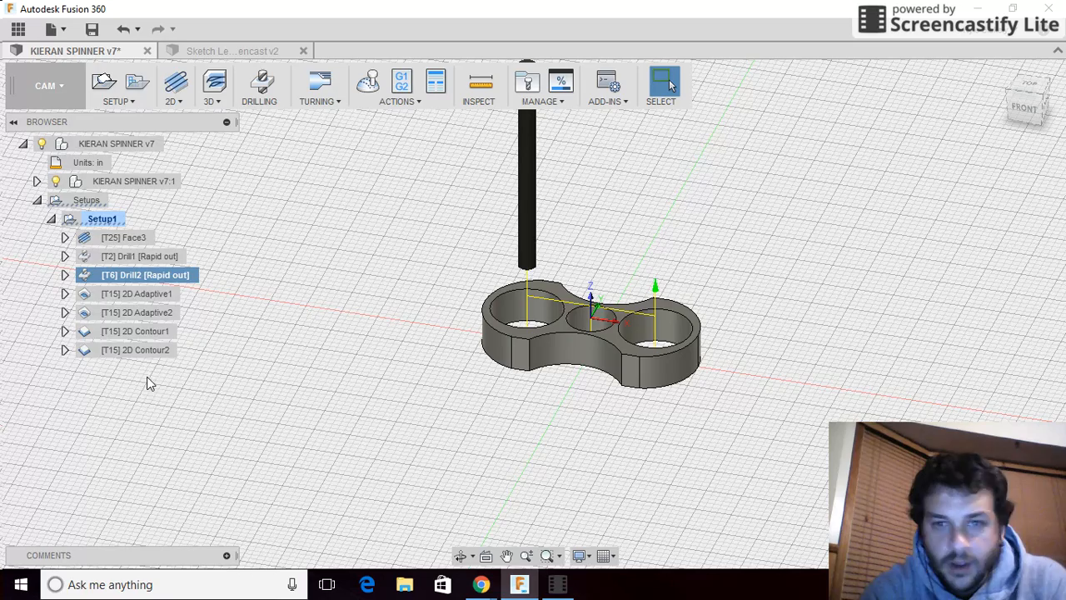
Step: Examine the 2D Adaptive1 toolpath around the spinner from above and its cutting depth in a straight front view
{"action": "left_click", "coordinate": [145, 296]}
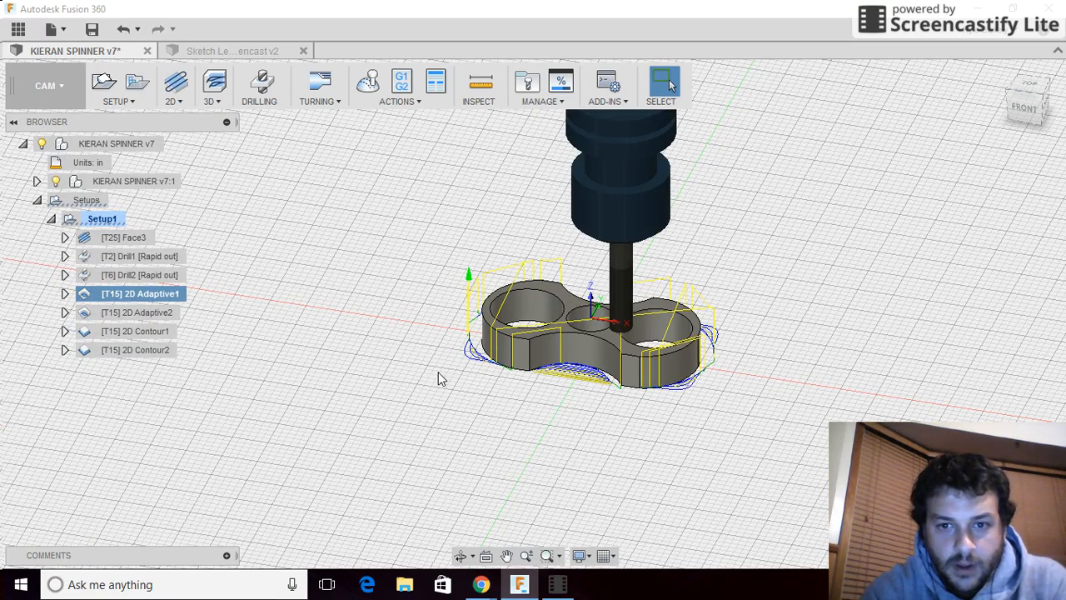
{"action": "left_click", "coordinate": [1029, 86]}
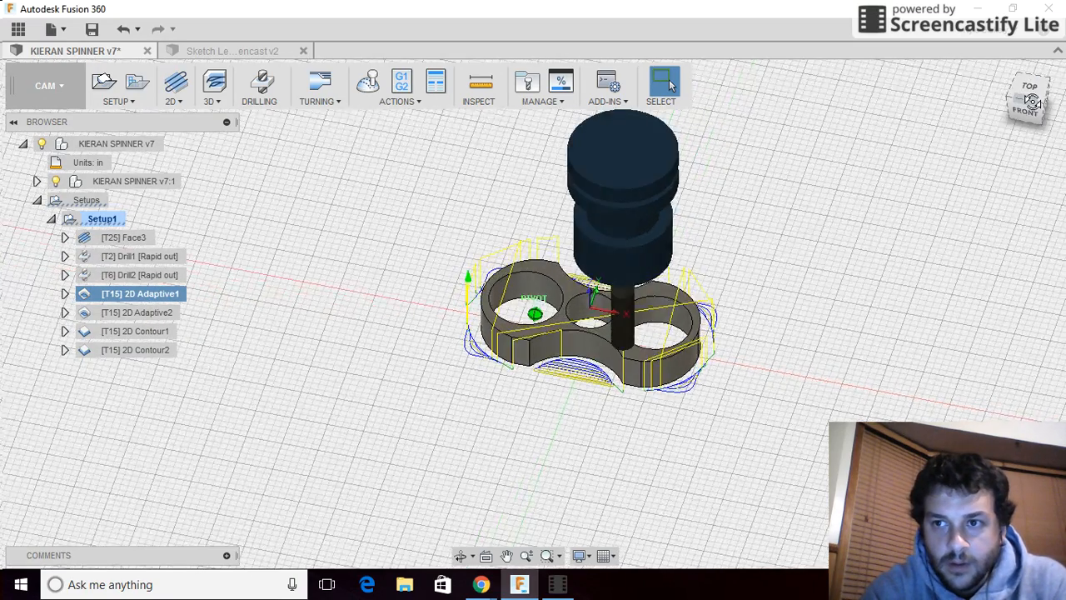
{"action": "mouse_move", "coordinate": [535, 314]}
{"action": "middle_mouse_down", "text": "shift"}
{"action": "mouse_move", "coordinate": [547, 314]}
{"action": "mouse_move", "coordinate": [518, 306]}
{"action": "mouse_move", "coordinate": [504, 229]}
{"action": "mouse_move", "coordinate": [510, 200]}
{"action": "mouse_move", "coordinate": [550, 160]}
{"action": "mouse_move", "coordinate": [573, 207]}
{"action": "mouse_move", "coordinate": [556, 232]}
{"action": "mouse_move", "coordinate": [548, 226]}
{"action": "middle_mouse_up", "text": "shift"}
{"action": "middle_click_drag", "start_coordinate": [324, 384], "coordinate": [320, 330], "text": "shift"}
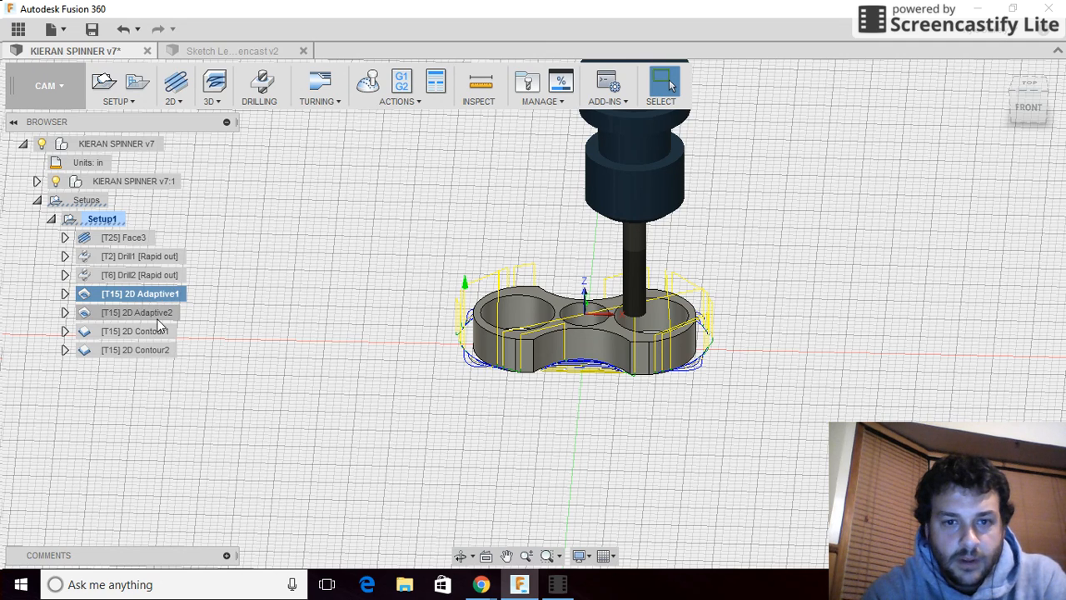
{"action": "left_click", "coordinate": [1028, 108]}
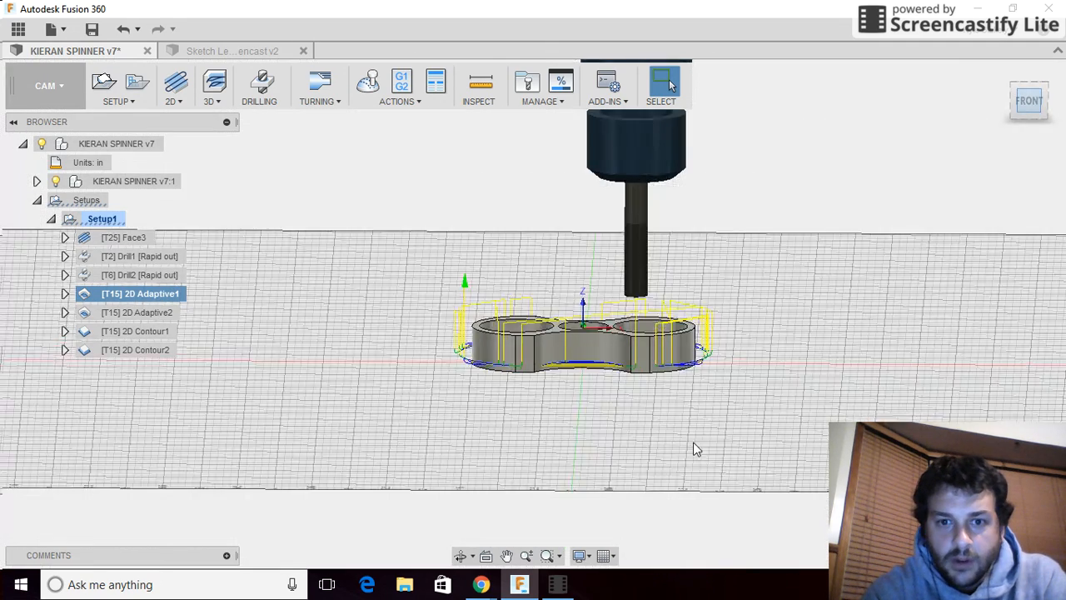
{"action": "scroll", "coordinate": [615, 370], "scroll_direction": "up", "scroll_amount": 2}
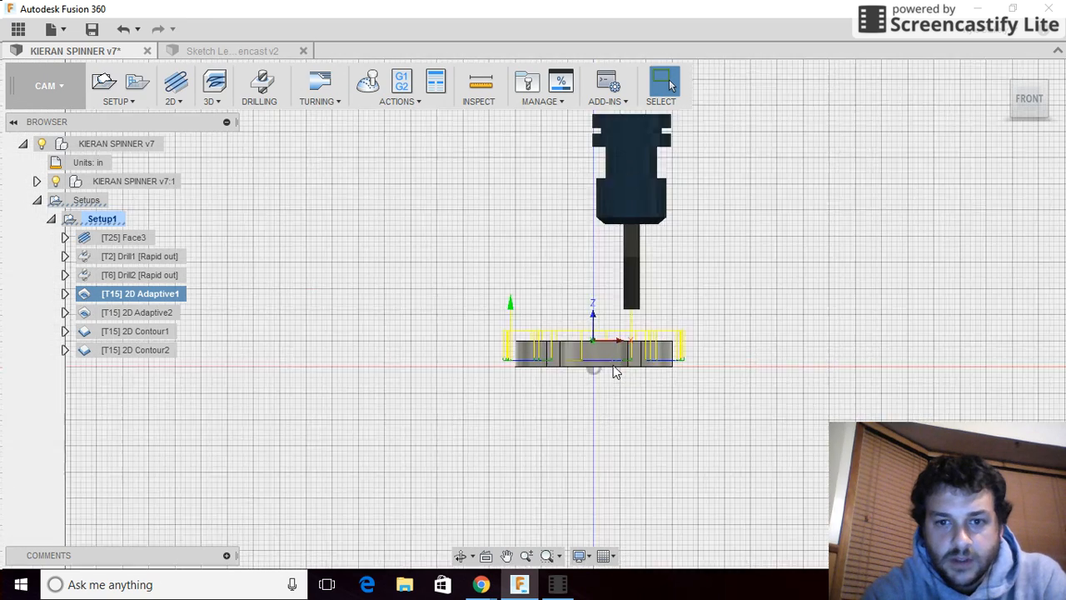
{"action": "scroll", "coordinate": [613, 367], "scroll_direction": "up", "scroll_amount": 3}
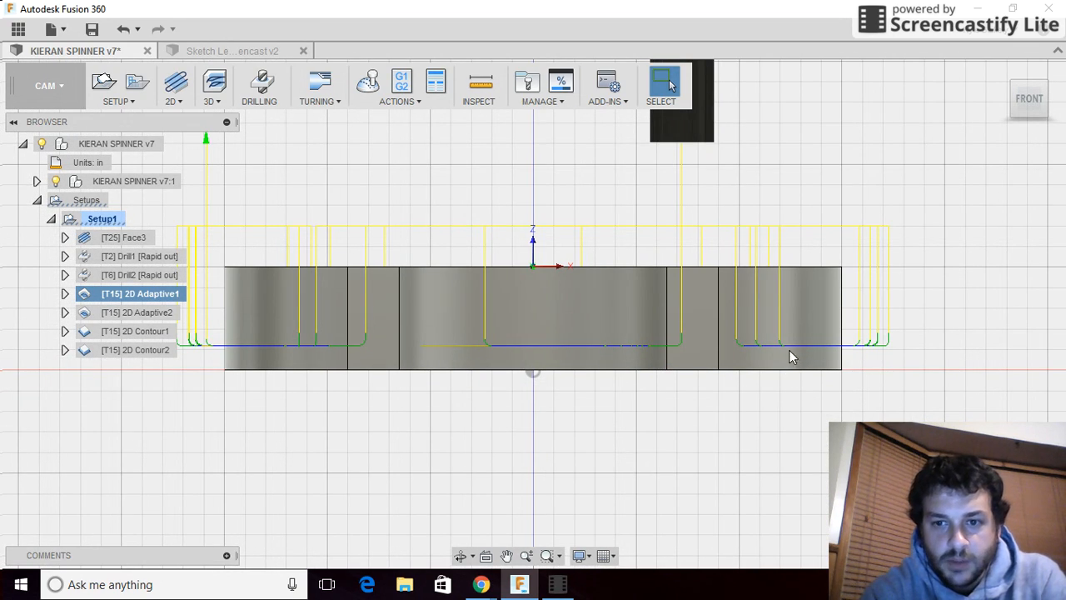
{"action": "scroll", "coordinate": [739, 414], "scroll_direction": "down", "scroll_amount": 3}
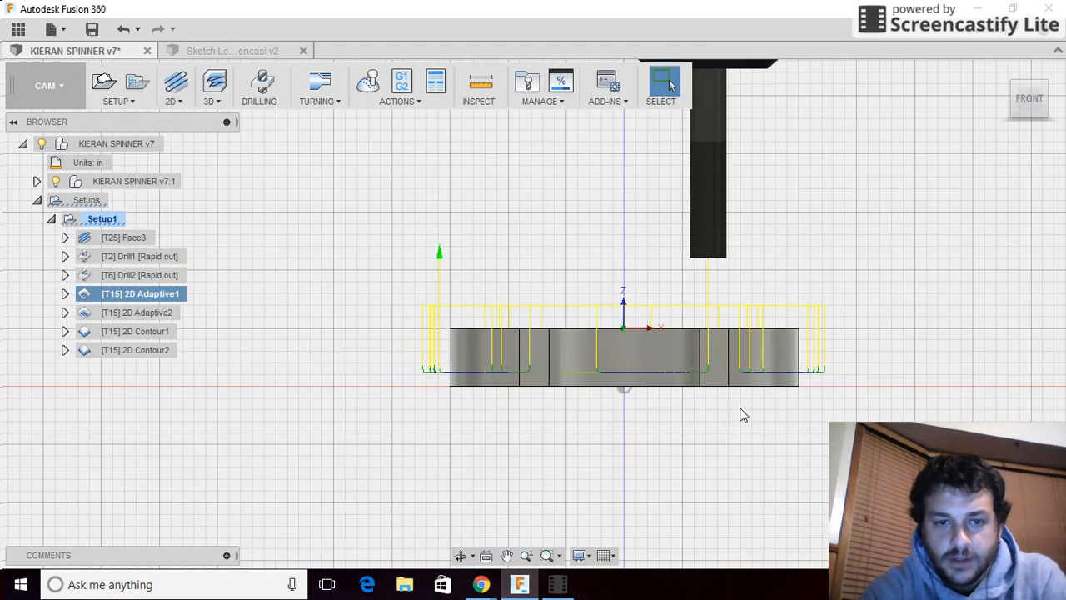
Step: Examine the 2D Adaptive2 toolpath in the three holes from above, and open the operation's passes settings for editing
{"action": "left_click", "coordinate": [166, 314]}
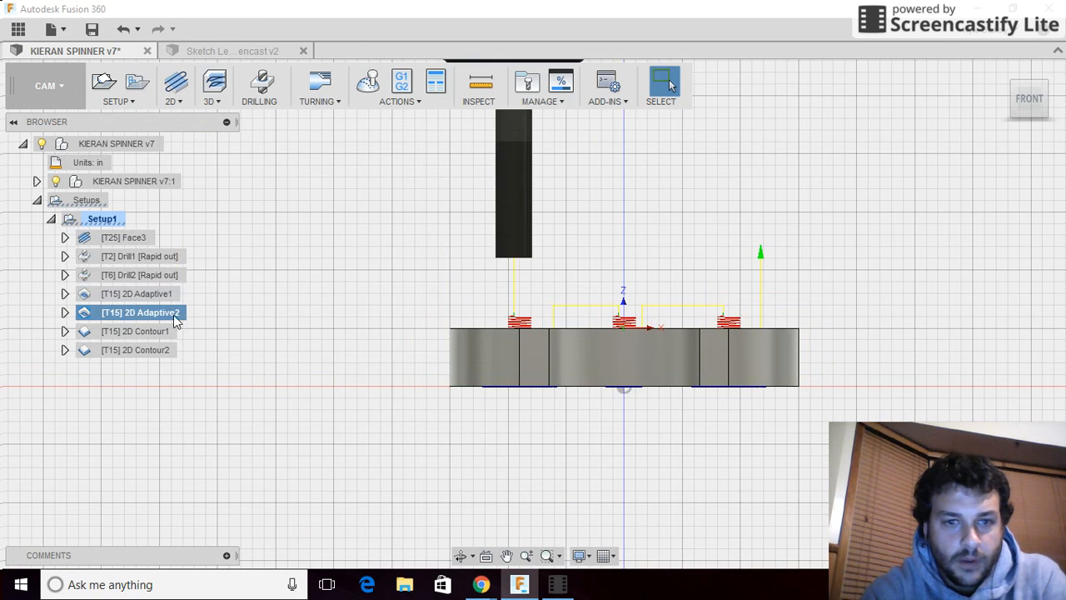
{"action": "left_click", "coordinate": [1026, 88]}
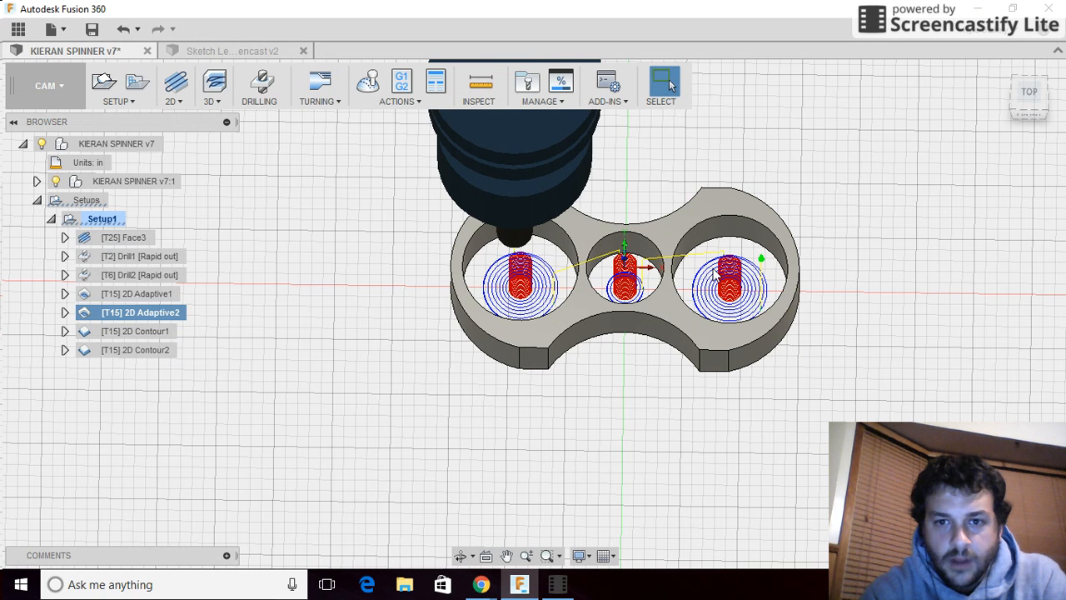
{"action": "right_click", "coordinate": [162, 310]}
{"action": "left_click", "coordinate": [209, 253]}
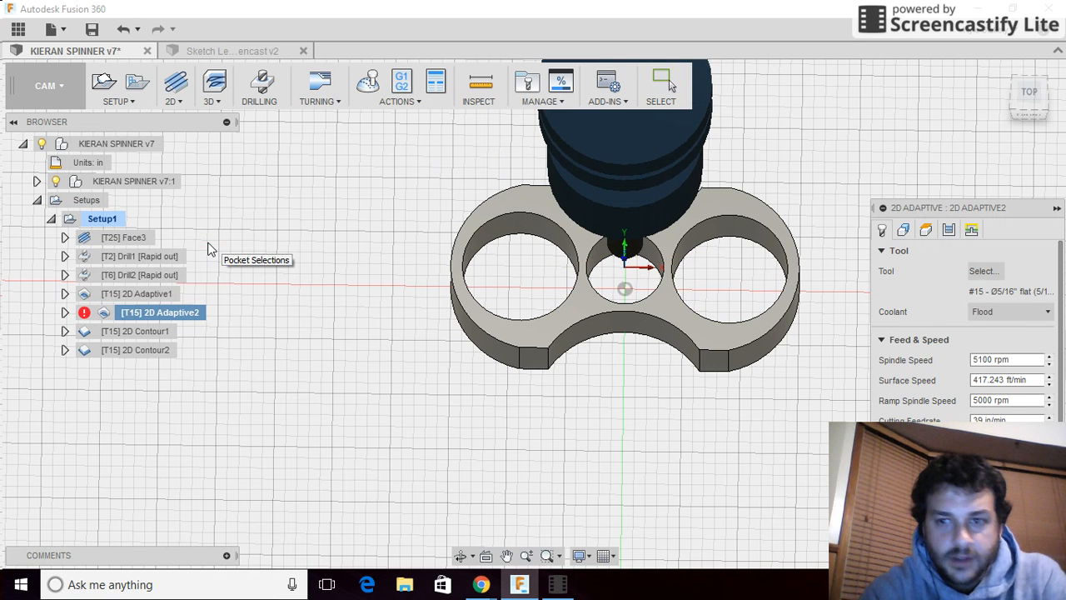
{"action": "left_click", "coordinate": [949, 230]}
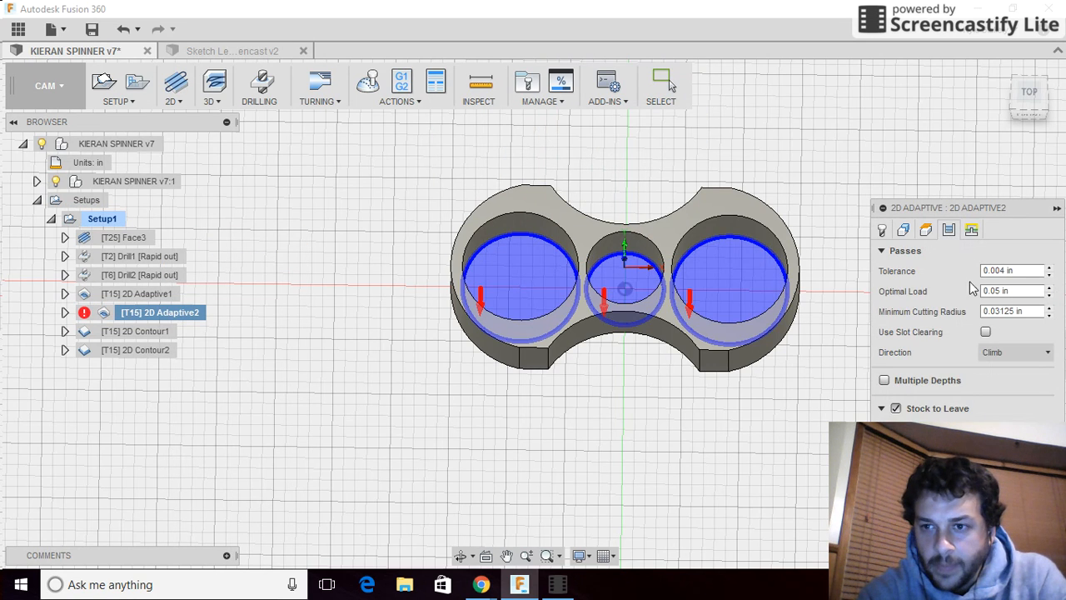
Step: Review the linking, leads and ramp settings of the 2D Adaptive2 operation, and close its settings
{"action": "left_click", "coordinate": [969, 232]}
{"action": "scroll", "coordinate": [946, 371], "scroll_direction": "down", "scroll_amount": 5}
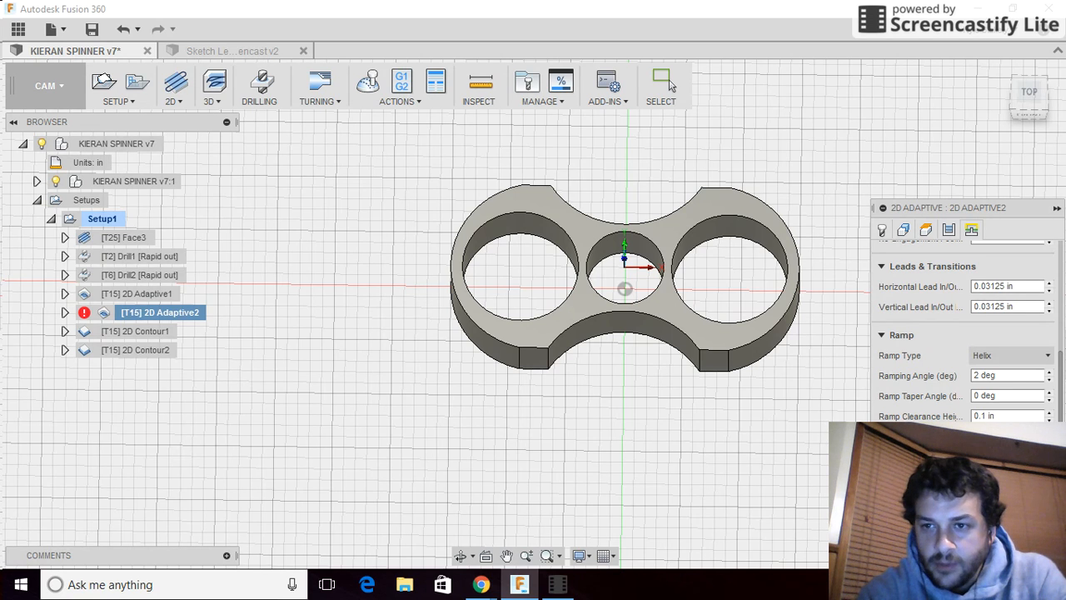
{"action": "scroll", "coordinate": [940, 400], "scroll_direction": "up", "scroll_amount": 5}
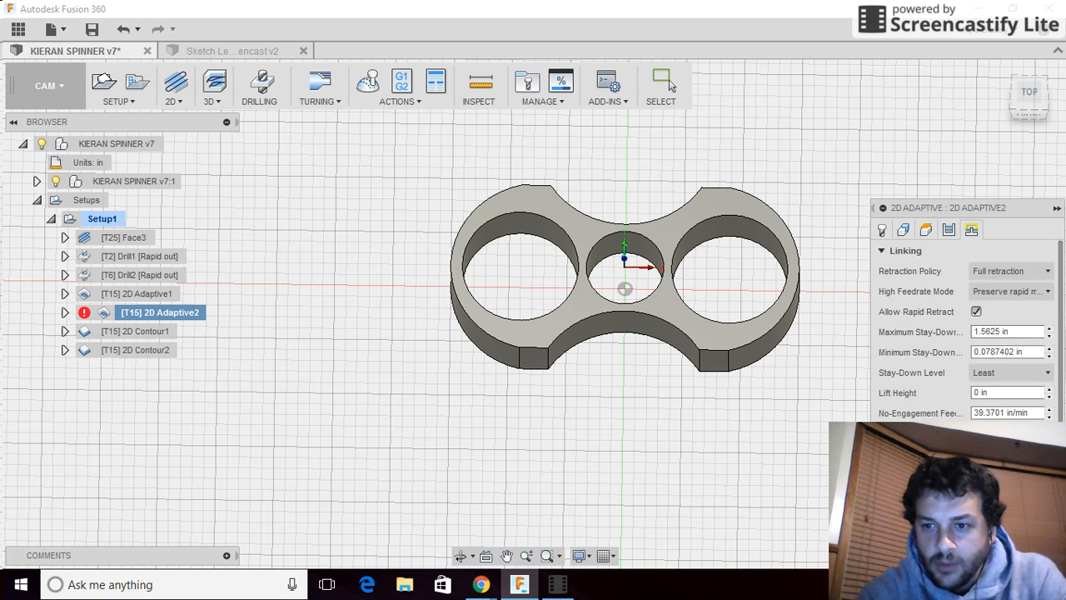
{"action": "left_click", "coordinate": [1033, 549]}
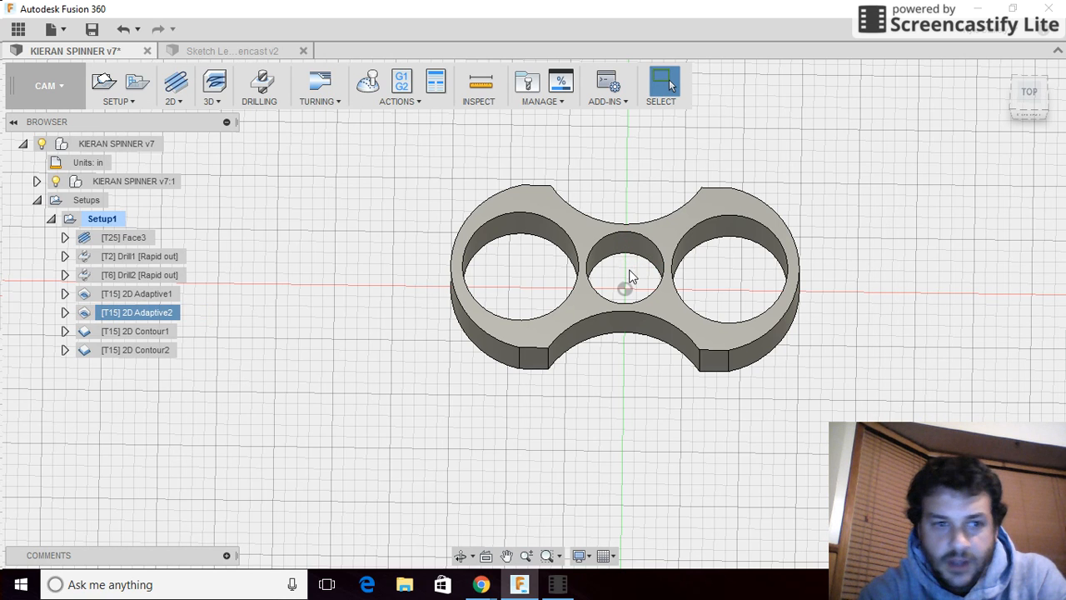
Step: Examine the 2D Adaptive2 toolpath and its helical entries into the three holes from a raised front angle
{"action": "left_click", "coordinate": [167, 312]}
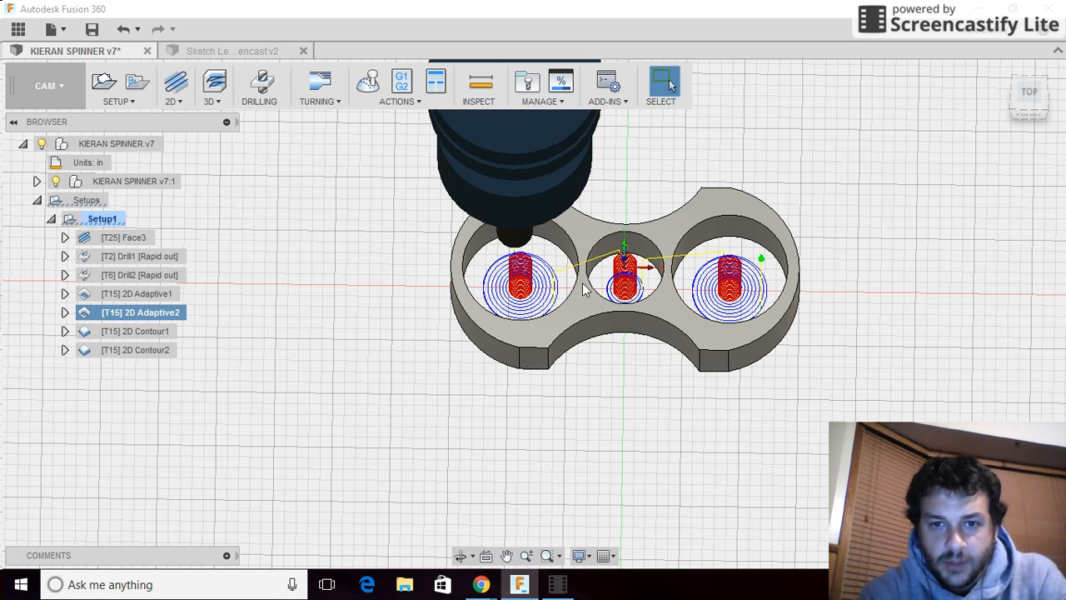
{"action": "left_click", "coordinate": [1017, 91]}
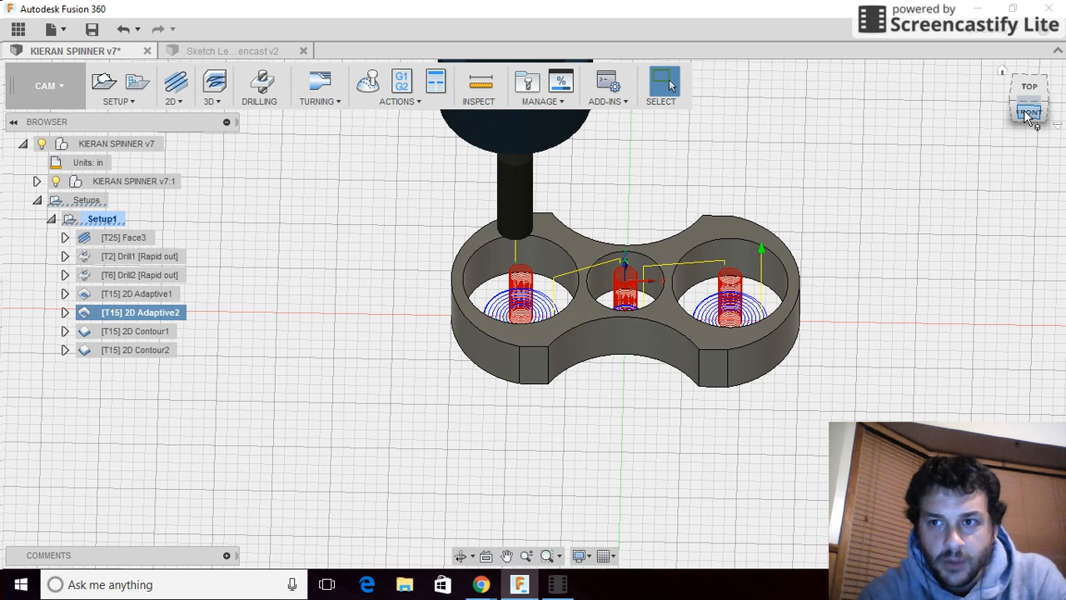
{"action": "left_click", "coordinate": [1026, 114]}
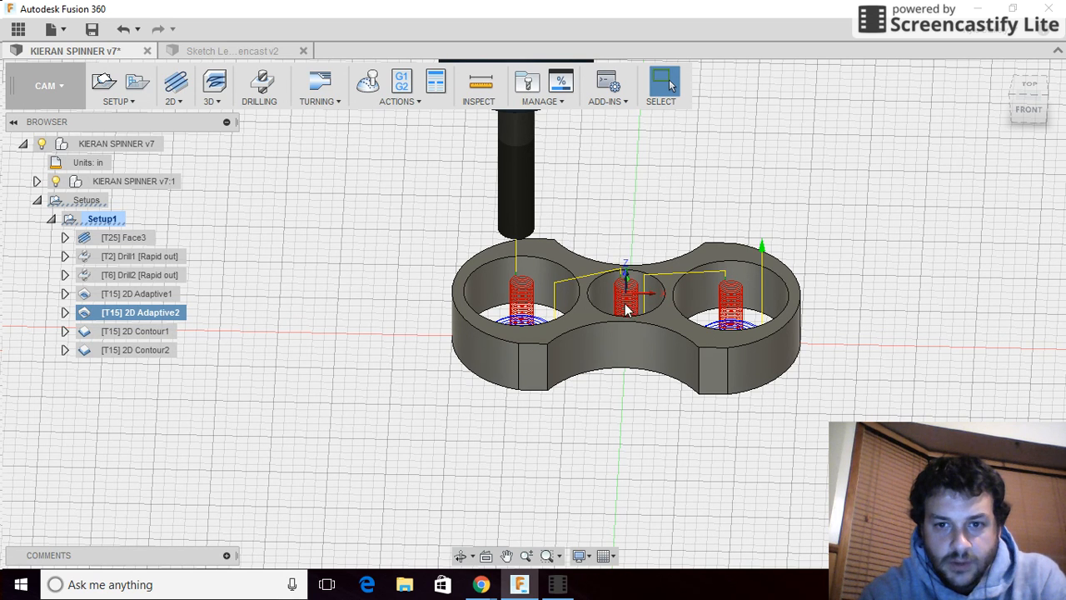
{"action": "left_click", "coordinate": [1030, 112]}
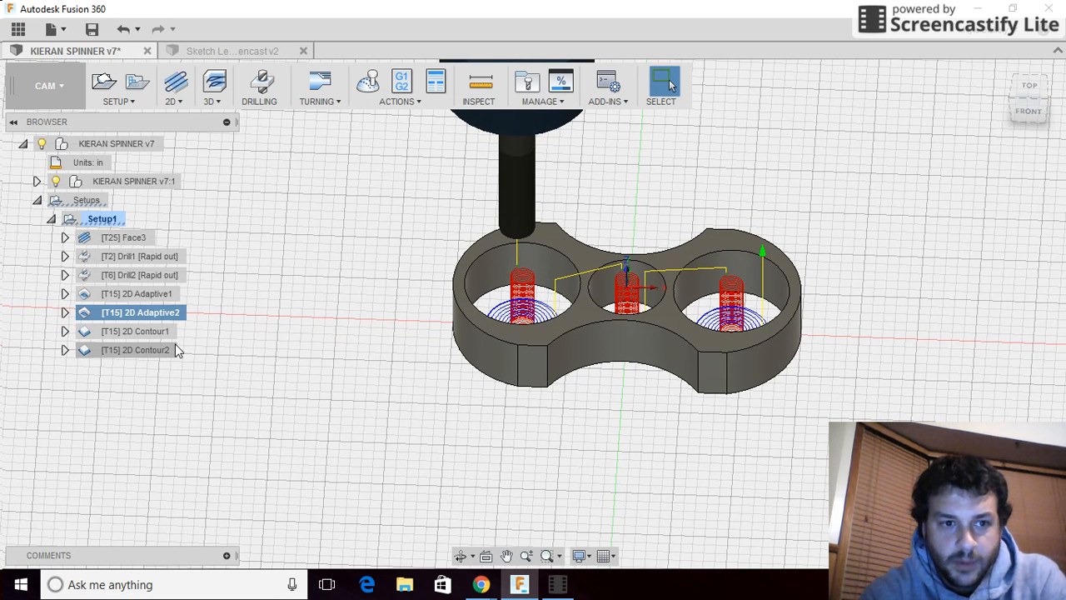
Step: Open the 2D Adaptive2 operation for editing, check the optimal load among its passes settings, and close the settings
{"action": "right_click", "coordinate": [145, 312]}
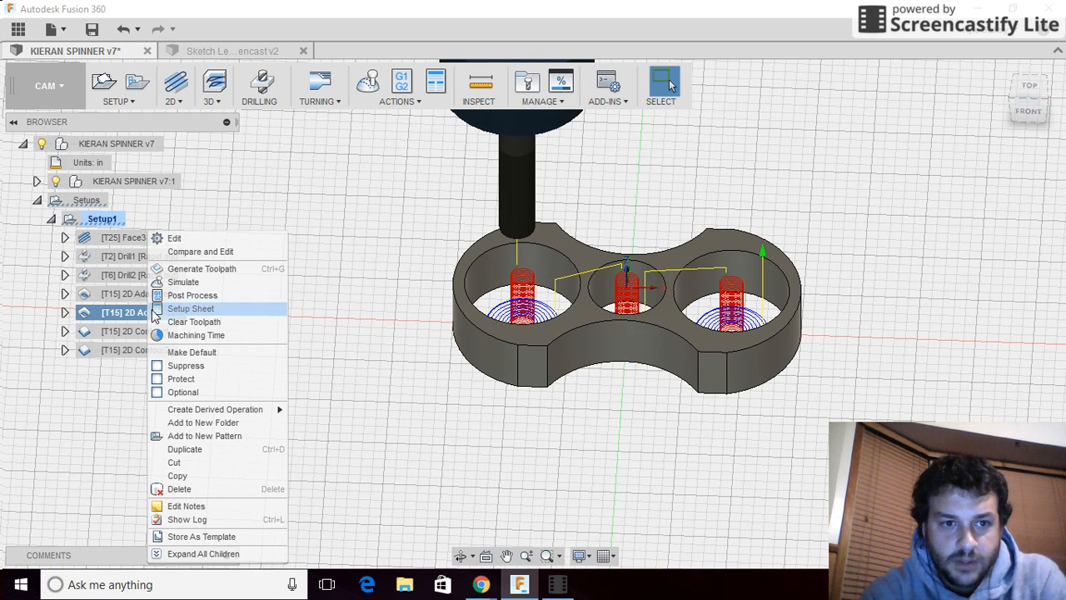
{"action": "left_click", "coordinate": [192, 240]}
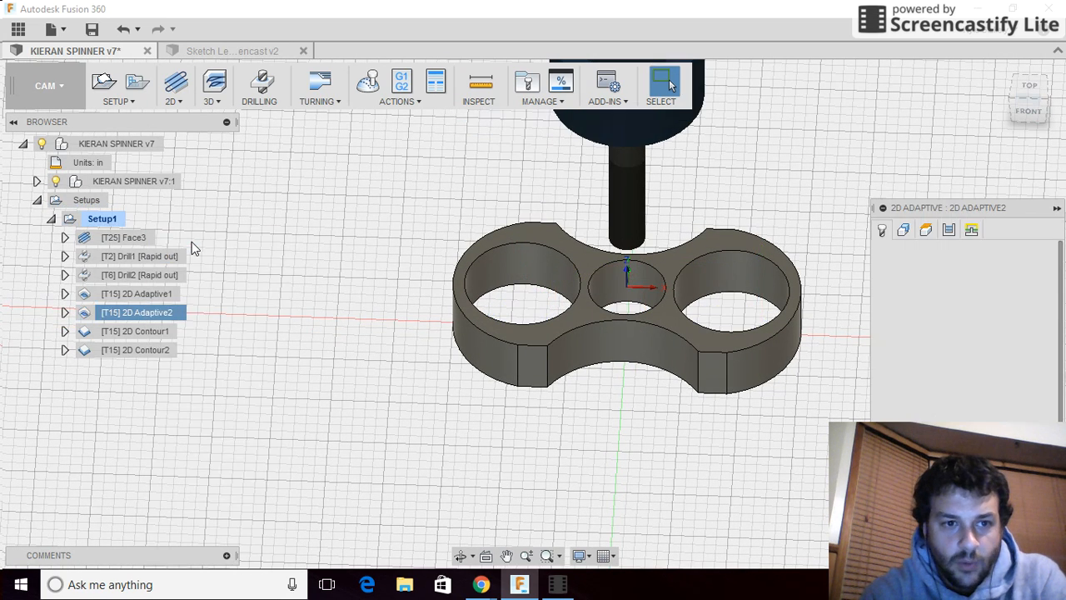
{"action": "left_click", "coordinate": [949, 232]}
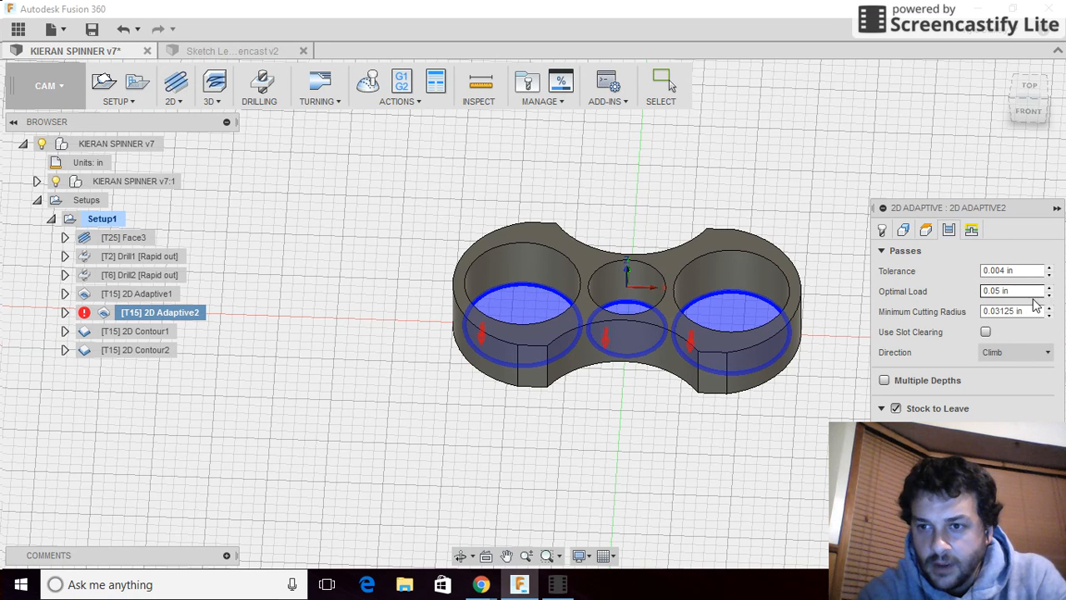
{"action": "mouse_move", "coordinate": [1000, 293]}
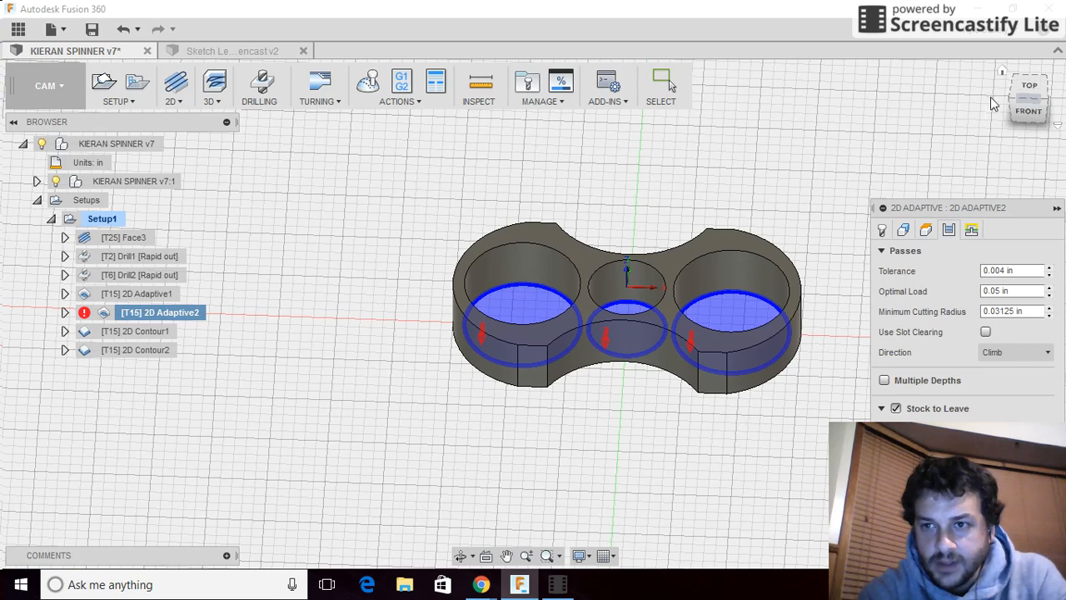
{"action": "left_click", "coordinate": [1028, 108]}
{"action": "left_click", "coordinate": [1011, 69]}
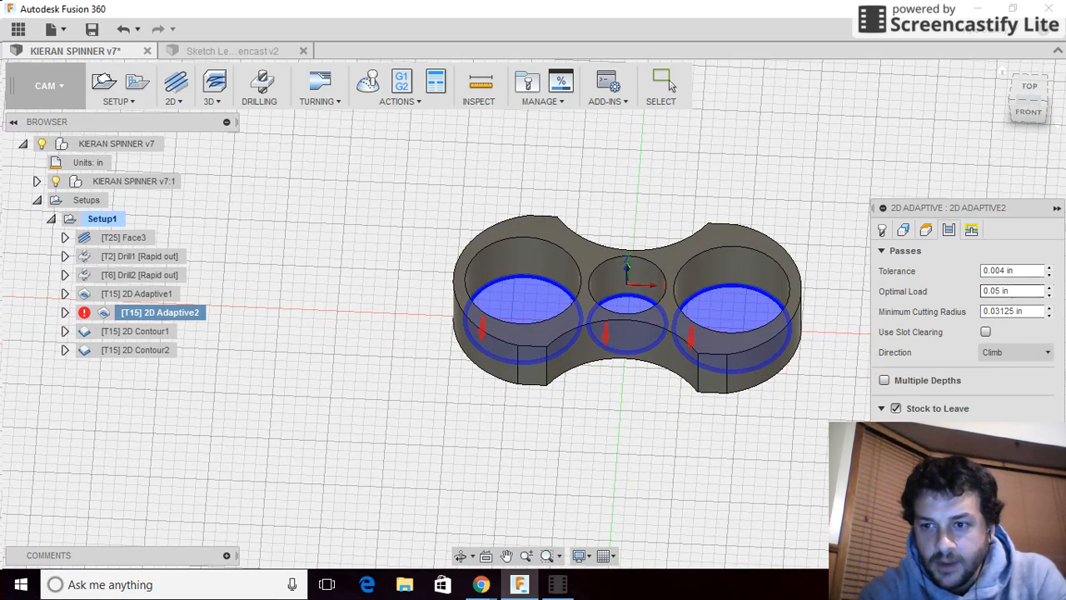
{"action": "left_click", "coordinate": [986, 553]}
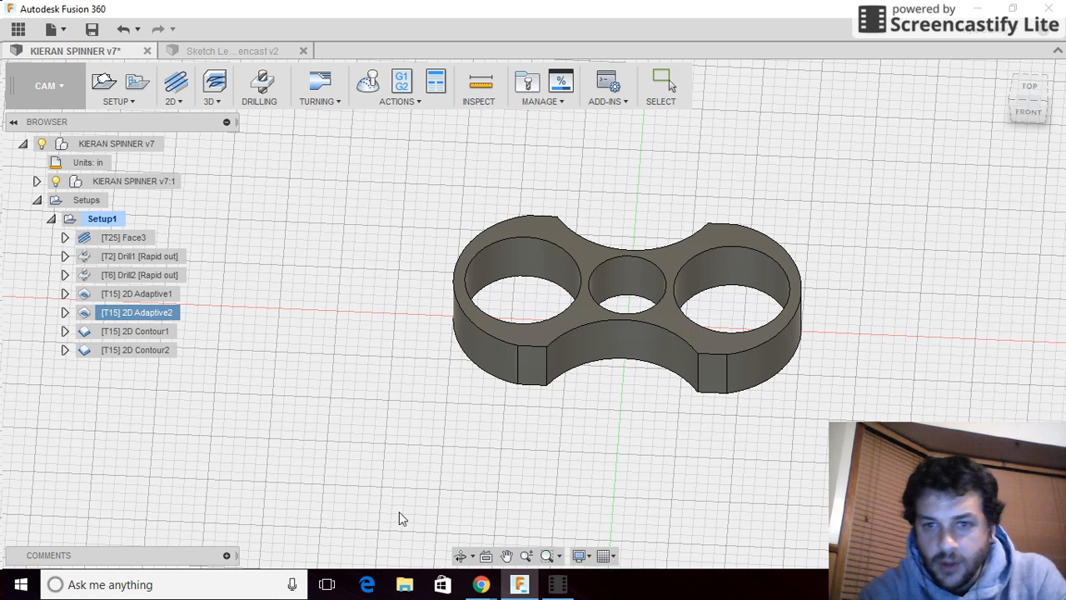
Step: Examine the 2D Contour1 toolpath in the holes and the 2D Contour2 toolpath around the spinner from several angles
{"action": "left_click", "coordinate": [120, 331]}
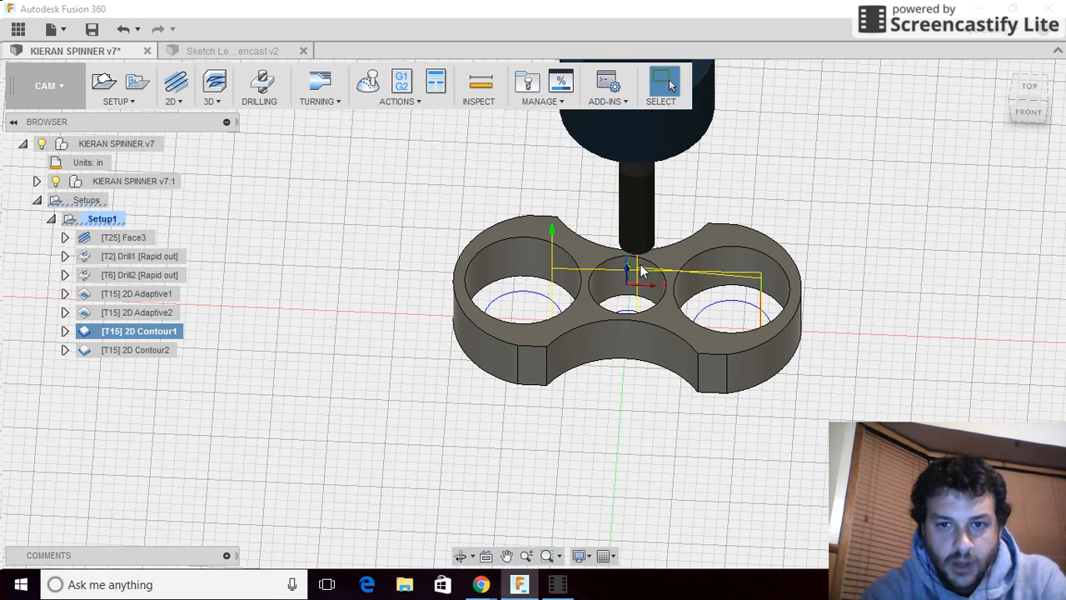
{"action": "left_click", "coordinate": [118, 354]}
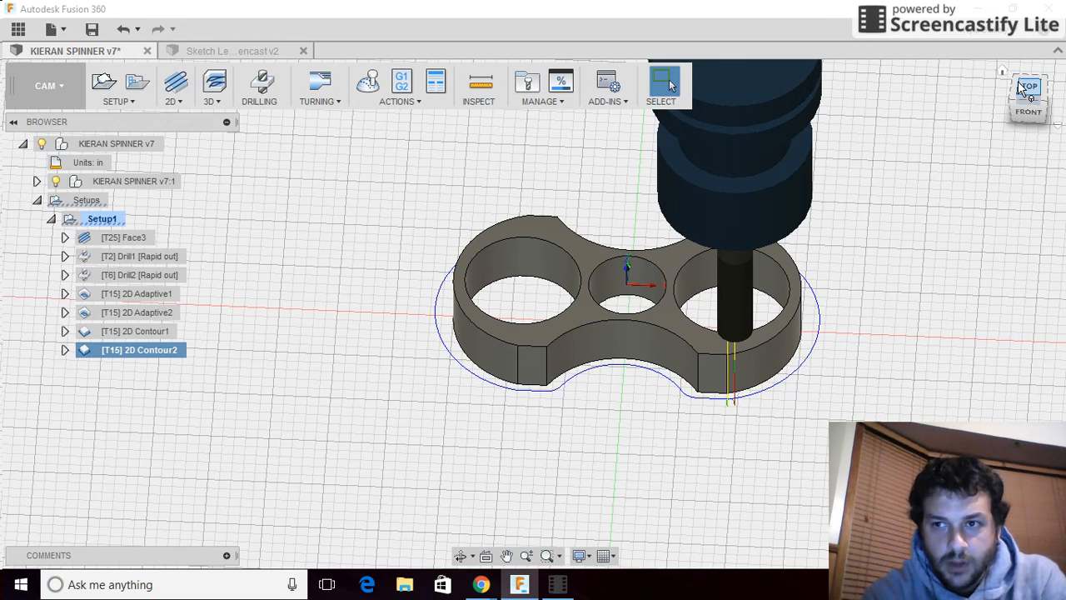
{"action": "left_click_drag", "start_coordinate": [1030, 90], "coordinate": [1032, 265]}
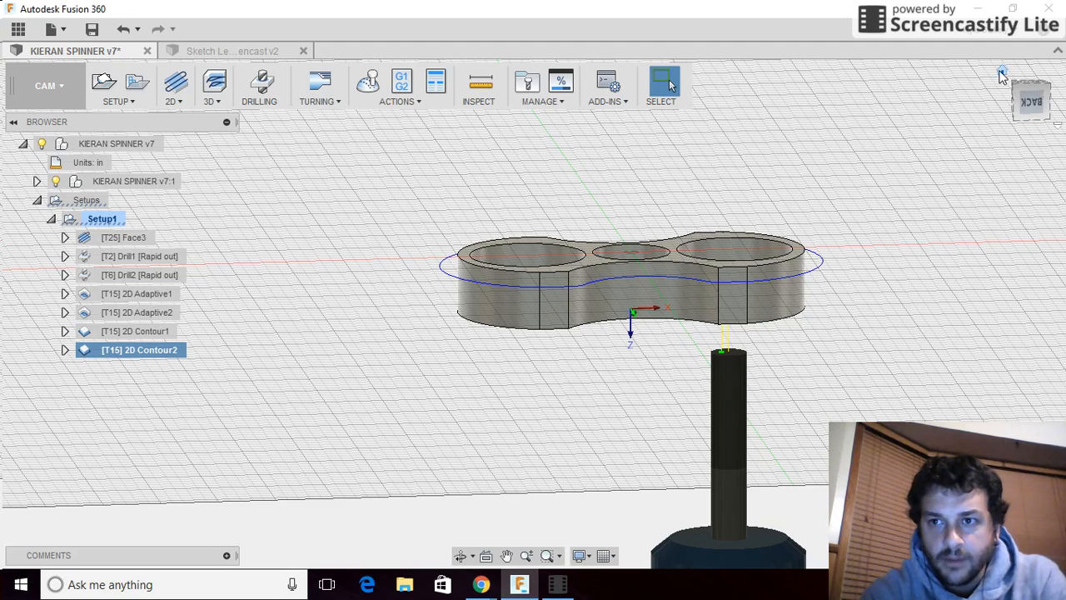
{"action": "left_click", "coordinate": [1031, 96]}
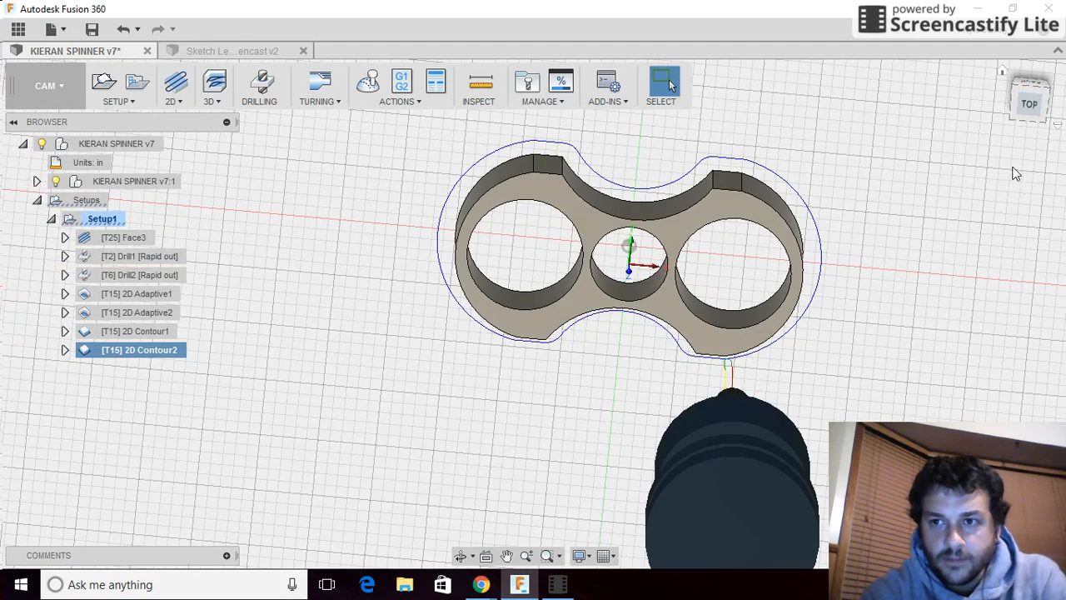
{"action": "left_click", "coordinate": [1002, 69]}
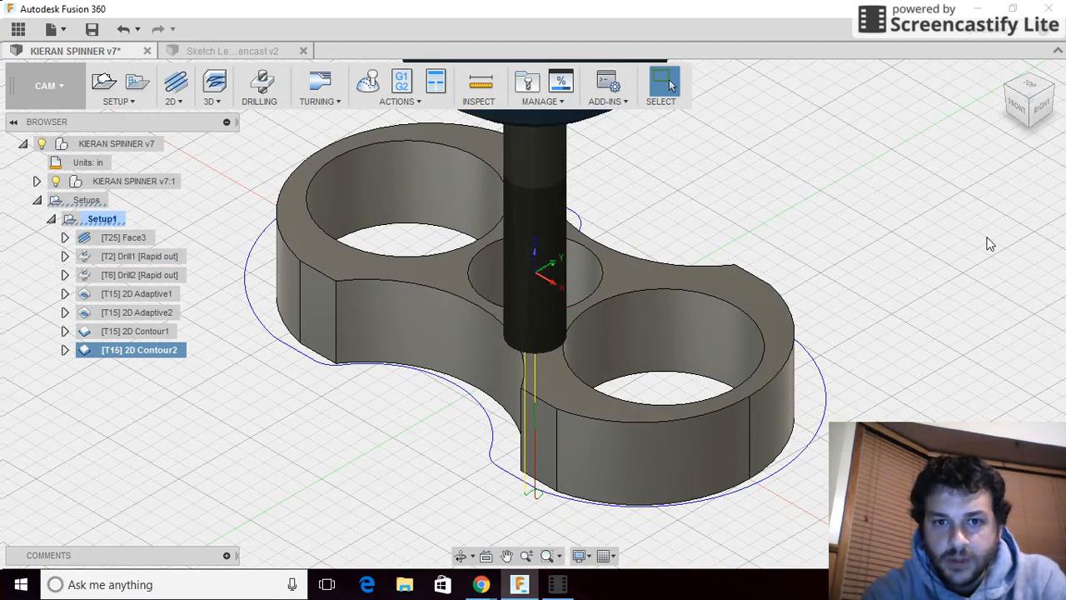
{"action": "scroll", "coordinate": [899, 257], "scroll_direction": "down", "scroll_amount": 4}
{"action": "scroll", "coordinate": [410, 383], "scroll_direction": "down", "scroll_amount": 2}
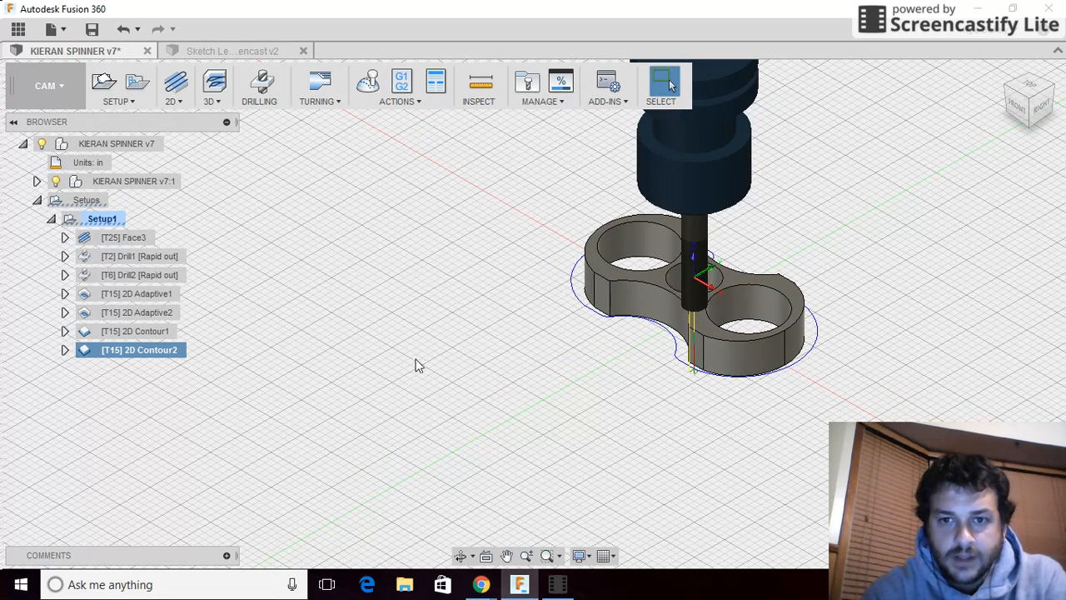
Step: Simulate all operations of Setup1 on the stock at maximum playback speed
{"action": "left_click", "coordinate": [104, 219]}
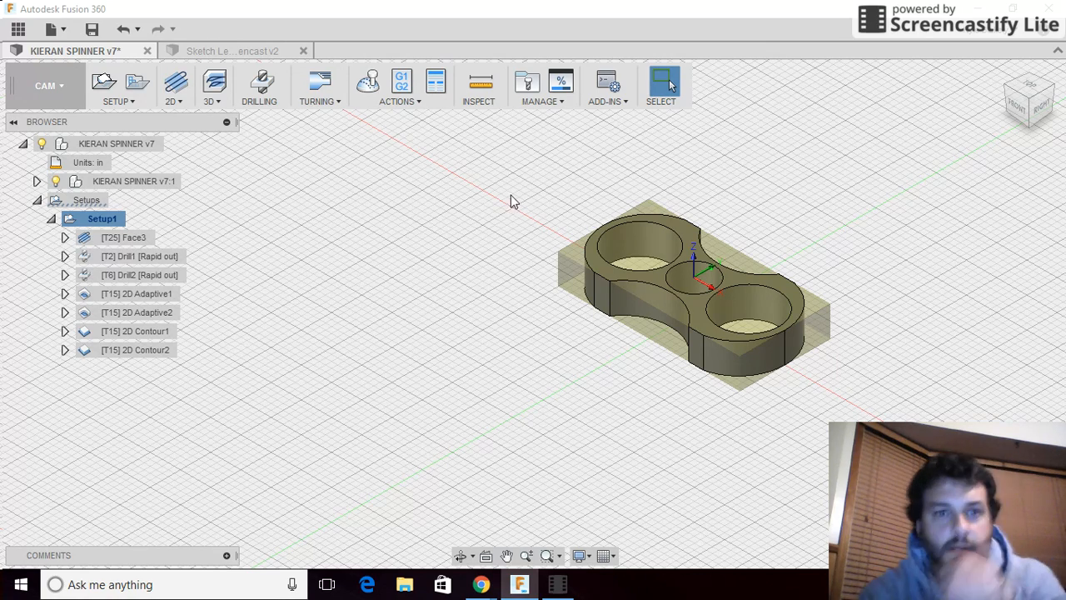
{"action": "left_click", "coordinate": [368, 81]}
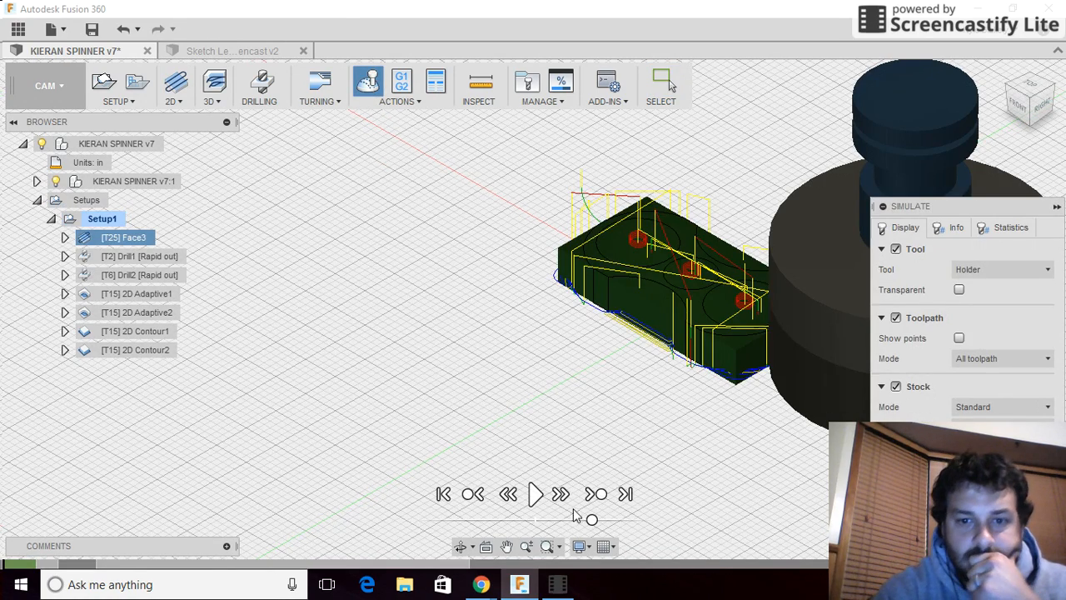
{"action": "left_click_drag", "start_coordinate": [593, 519], "coordinate": [636, 521]}
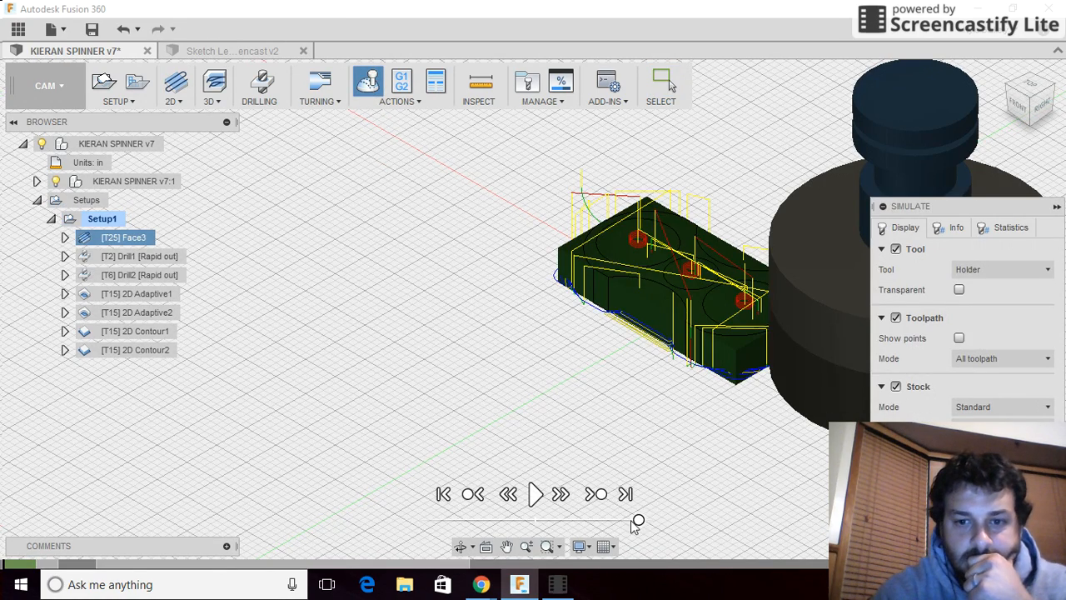
{"action": "left_click", "coordinate": [534, 495]}
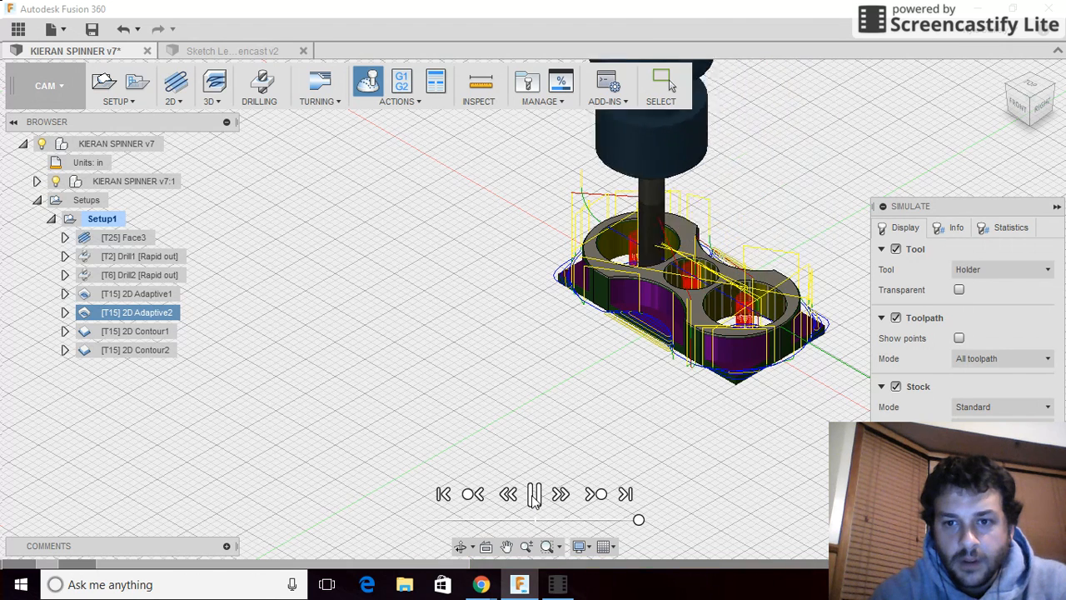
Step: Replay the Setup1 simulation at a reduced speed, pausing during 2D Adaptive2 and resuming slightly faster through the remaining operations
{"action": "left_click_drag", "start_coordinate": [639, 521], "coordinate": [611, 522]}
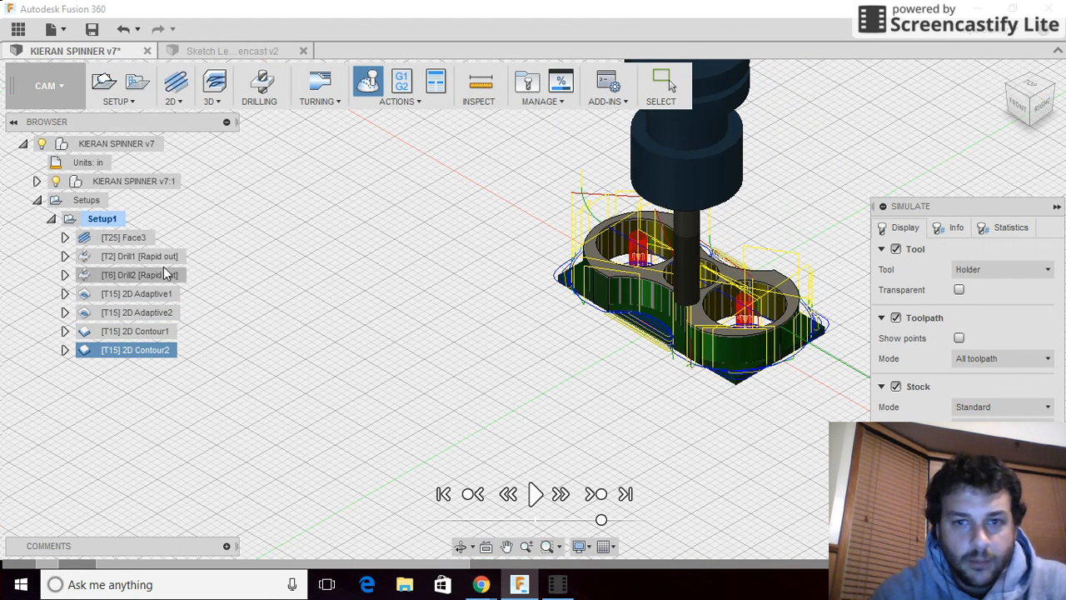
{"action": "left_click", "coordinate": [535, 494]}
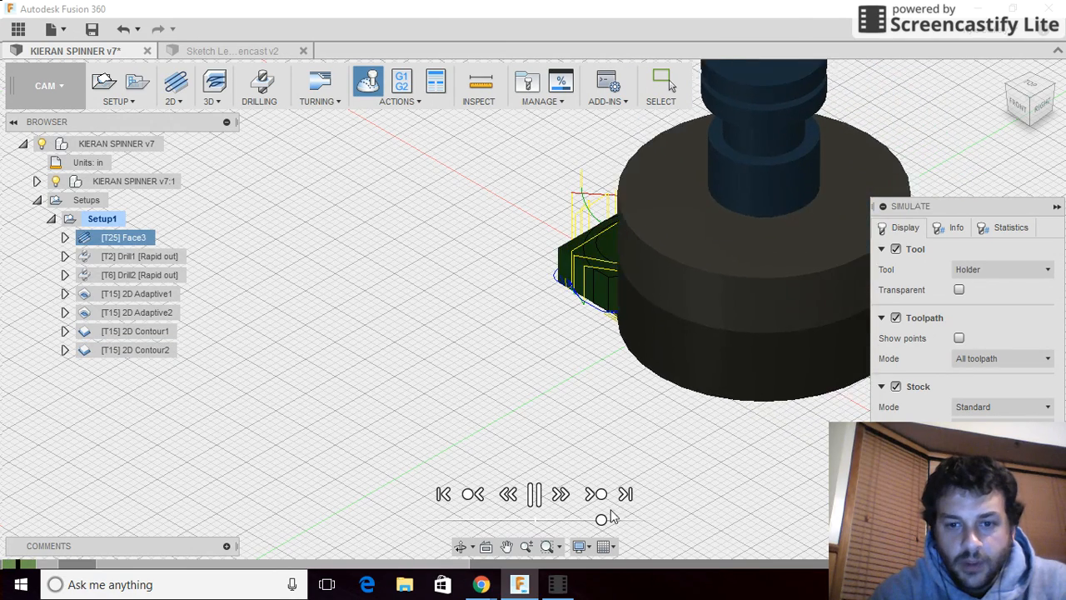
{"action": "left_click_drag", "start_coordinate": [609, 520], "coordinate": [621, 523]}
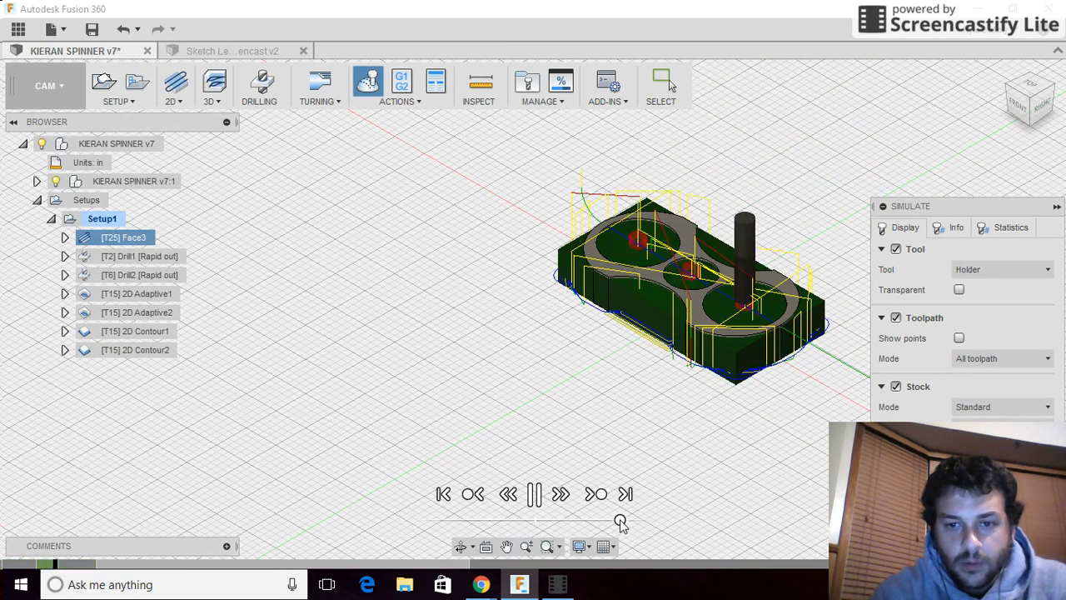
{"action": "left_click", "coordinate": [535, 495]}
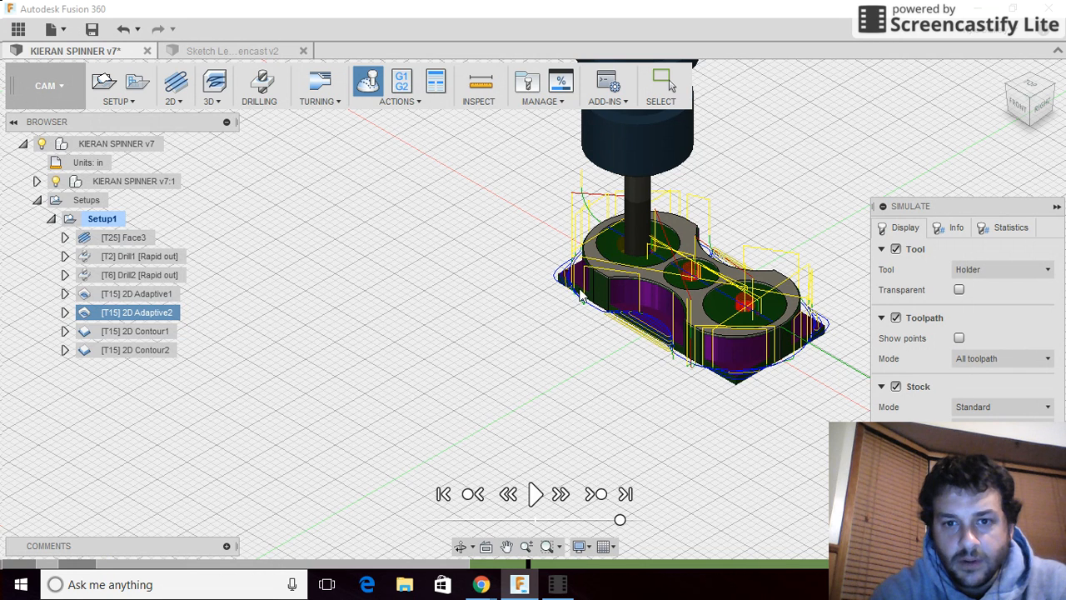
{"action": "left_click", "coordinate": [534, 494]}
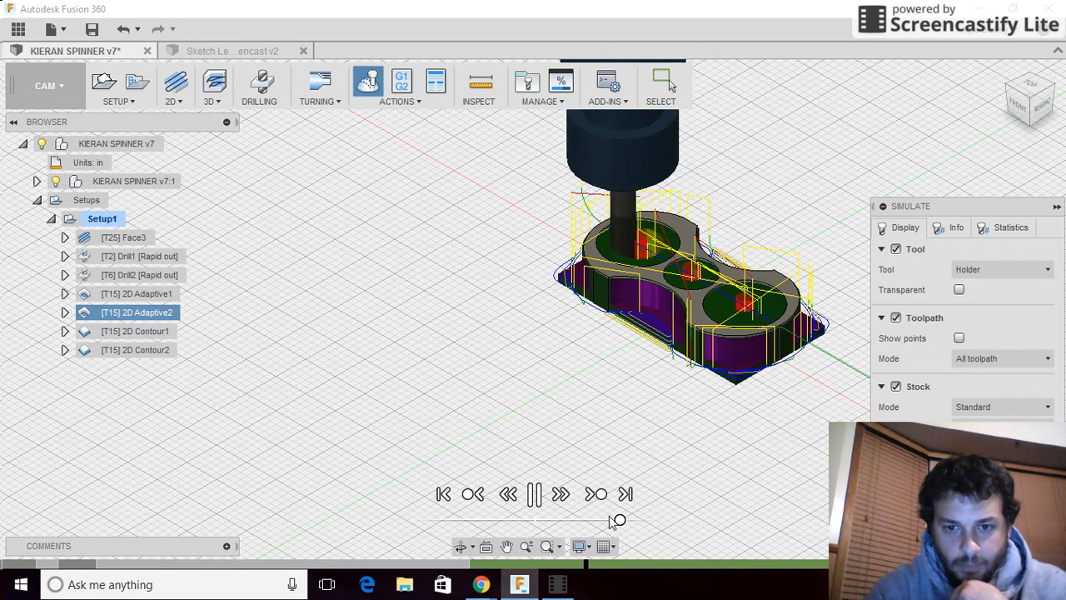
{"action": "left_click_drag", "start_coordinate": [620, 520], "coordinate": [627, 520]}
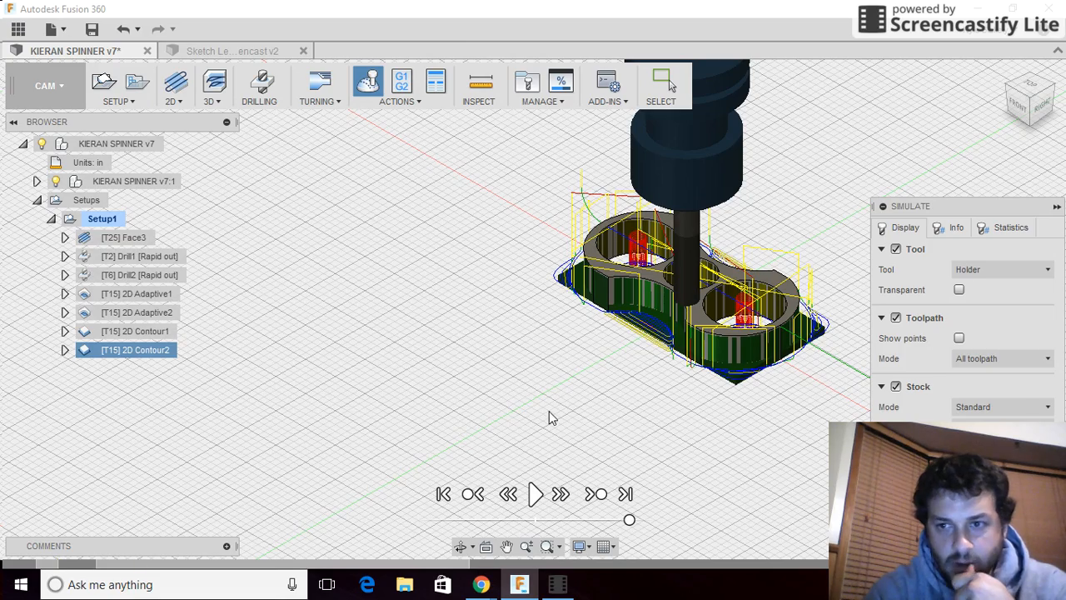
Step: Hide the spinner component so only the simulated stock is displayed, and collapse the simulation settings
{"action": "left_click", "coordinate": [56, 183]}
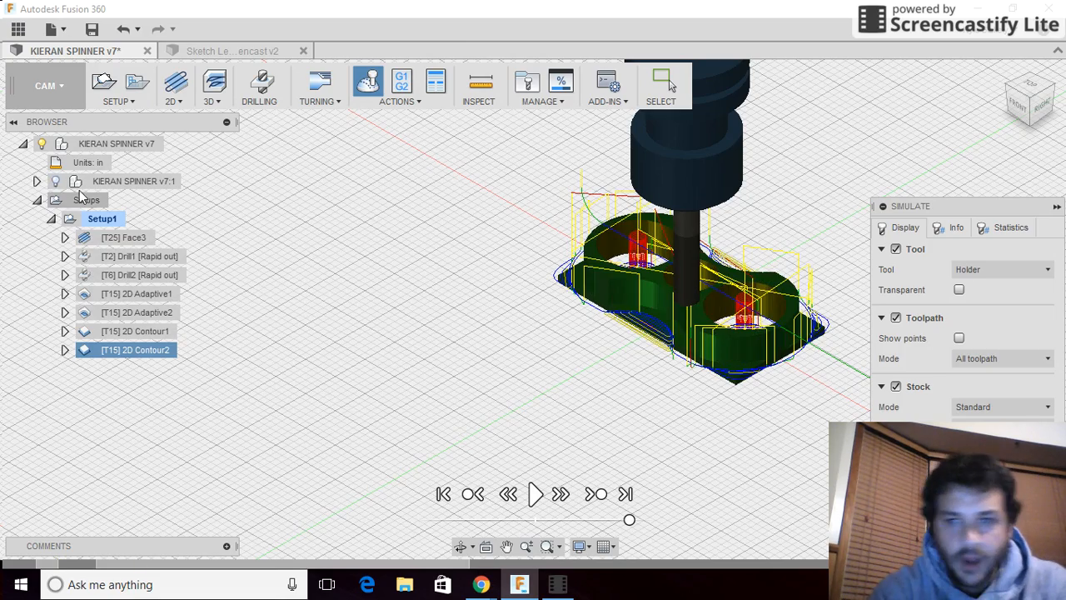
{"action": "scroll", "coordinate": [421, 386], "scroll_direction": "up", "scroll_amount": 3}
{"action": "scroll", "coordinate": [423, 389], "scroll_direction": "down", "scroll_amount": 3}
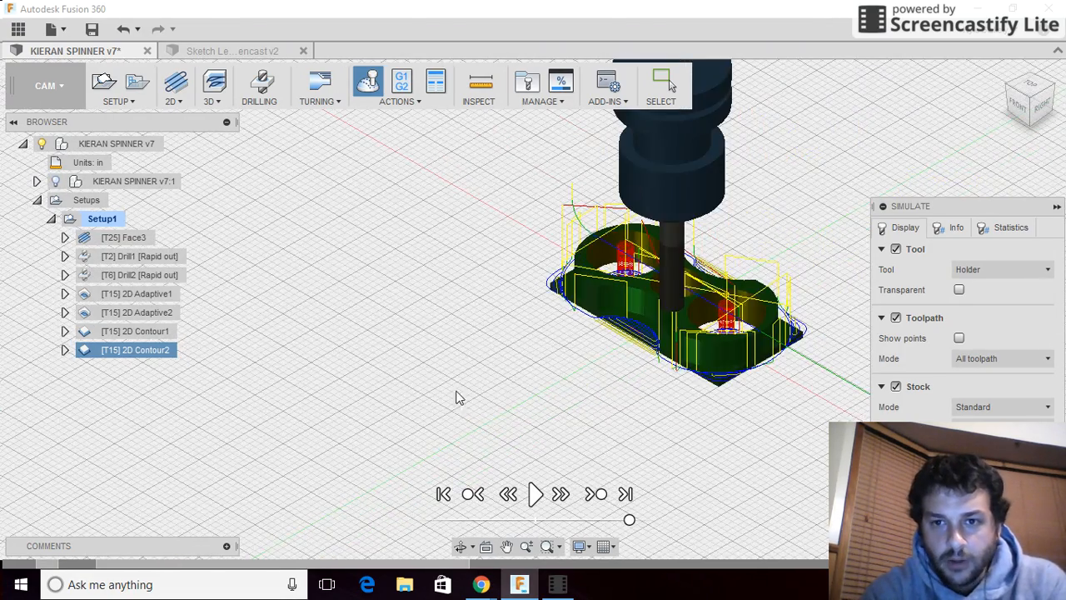
{"action": "scroll", "coordinate": [696, 311], "scroll_direction": "up", "scroll_amount": 4}
{"action": "scroll", "coordinate": [641, 346], "scroll_direction": "down", "scroll_amount": 2}
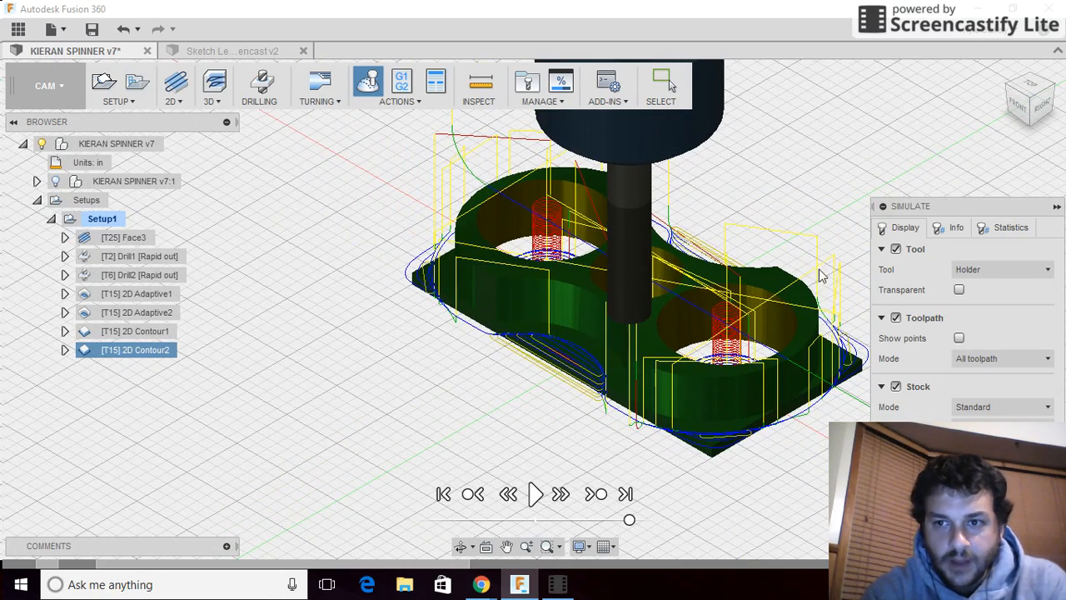
{"action": "left_click", "coordinate": [1056, 207]}
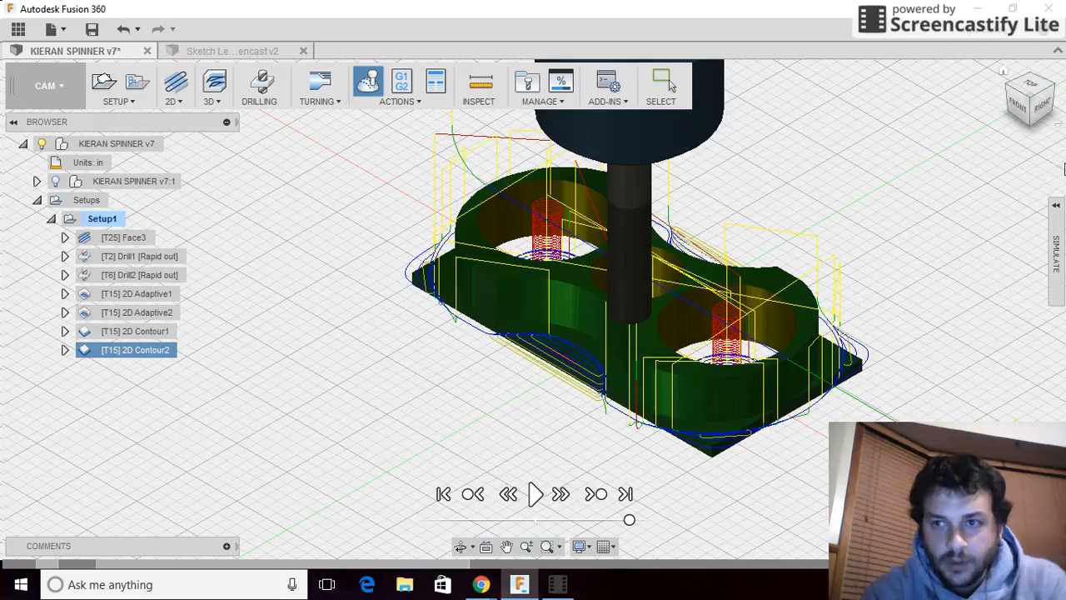
Step: Examine the machined stock and the material left around its base from raised and lower front angles
{"action": "mouse_move", "coordinate": [1016, 119]}
{"action": "left_mouse_down"}
{"action": "mouse_move", "coordinate": [1054, 106]}
{"action": "mouse_move", "coordinate": [1062, 125]}
{"action": "mouse_move", "coordinate": [1051, 275]}
{"action": "mouse_move", "coordinate": [1046, 67]}
{"action": "mouse_move", "coordinate": [1038, 279]}
{"action": "mouse_move", "coordinate": [1033, 67]}
{"action": "mouse_move", "coordinate": [1016, 122]}
{"action": "left_mouse_up"}
{"action": "scroll", "coordinate": [843, 329], "scroll_direction": "up", "scroll_amount": 2}
{"action": "scroll", "coordinate": [744, 371], "scroll_direction": "down", "scroll_amount": 5}
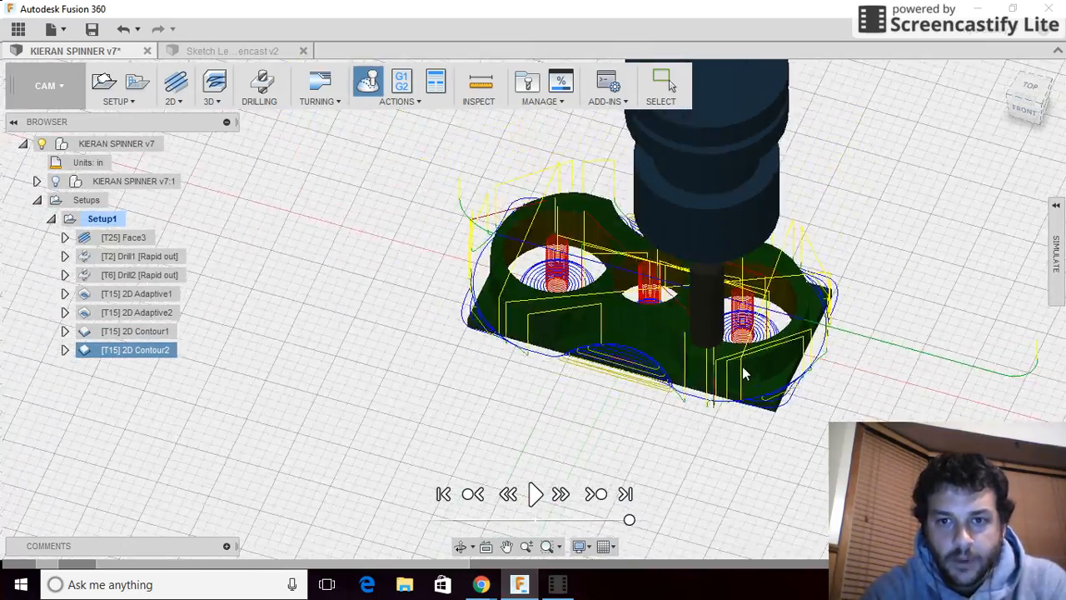
{"action": "scroll", "coordinate": [652, 343], "scroll_direction": "up", "scroll_amount": 2}
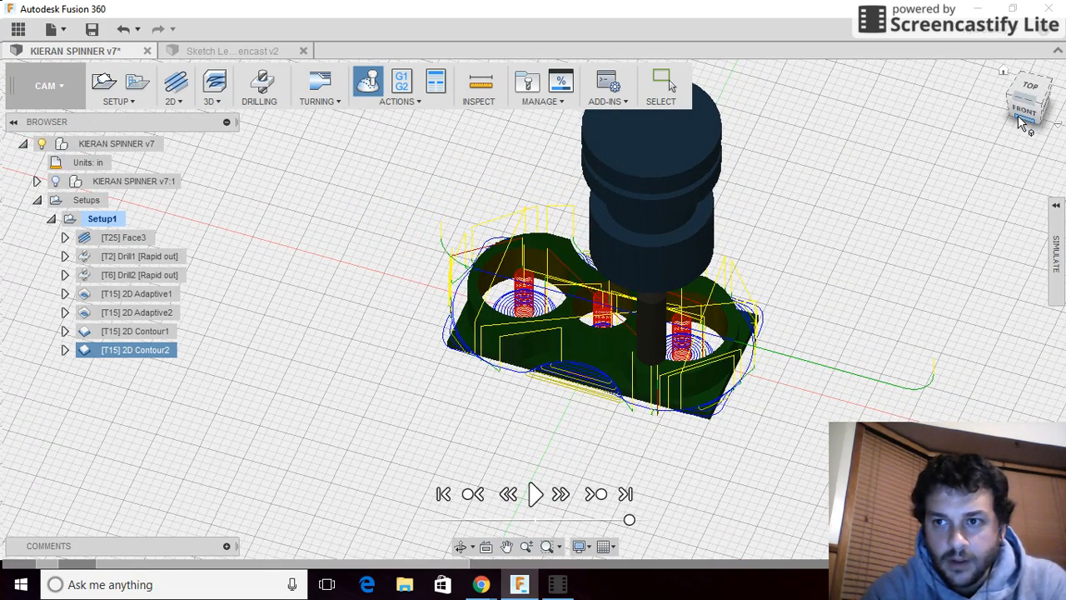
{"action": "left_click_drag", "start_coordinate": [1023, 123], "coordinate": [1032, 106]}
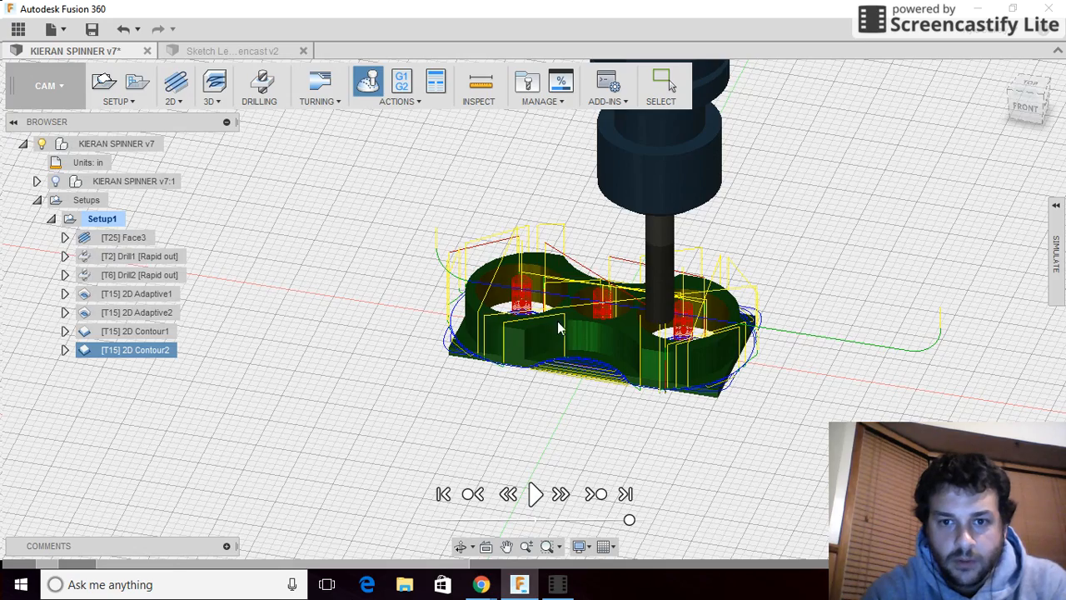
{"action": "scroll", "coordinate": [563, 321], "scroll_direction": "up", "scroll_amount": 3}
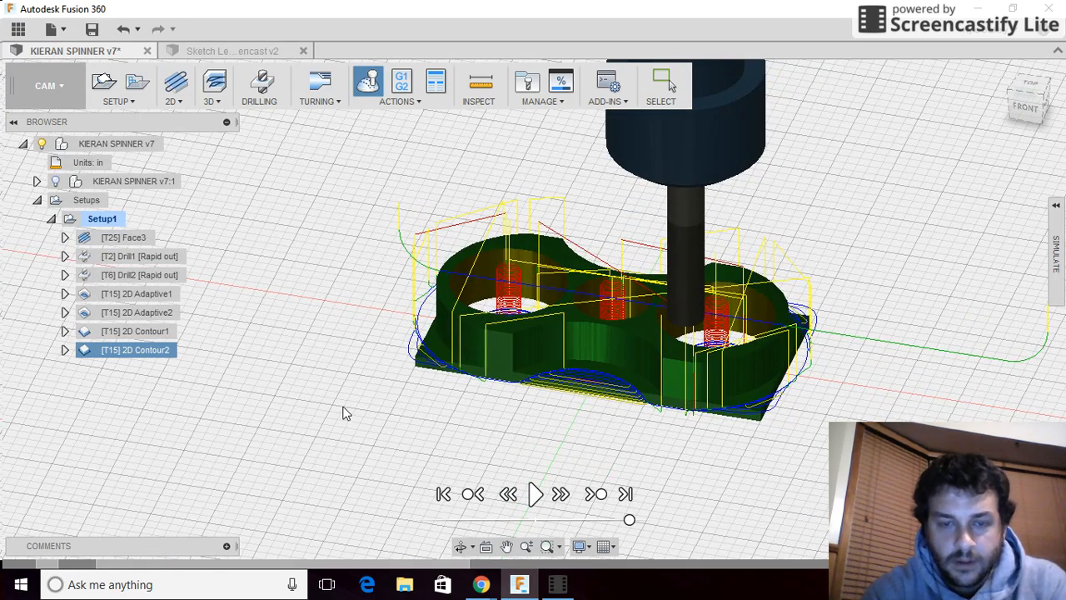